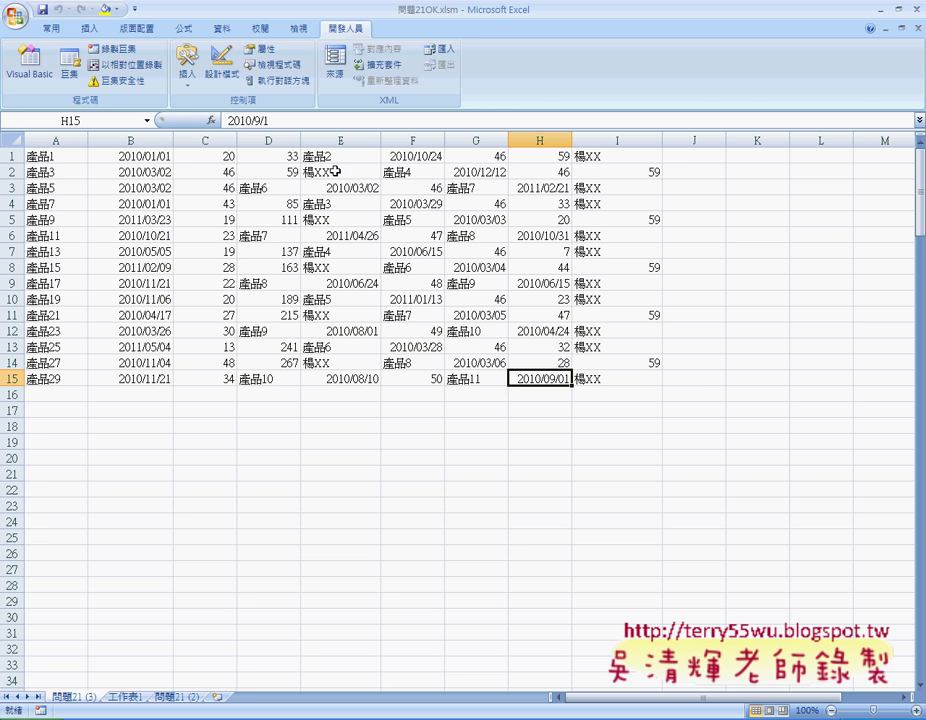
# - Open the Macro dialog listing 日期轉換, 巨集1, 巨集2, 民國轉西元 and 西元轉民國
pyautogui.click(69, 65)
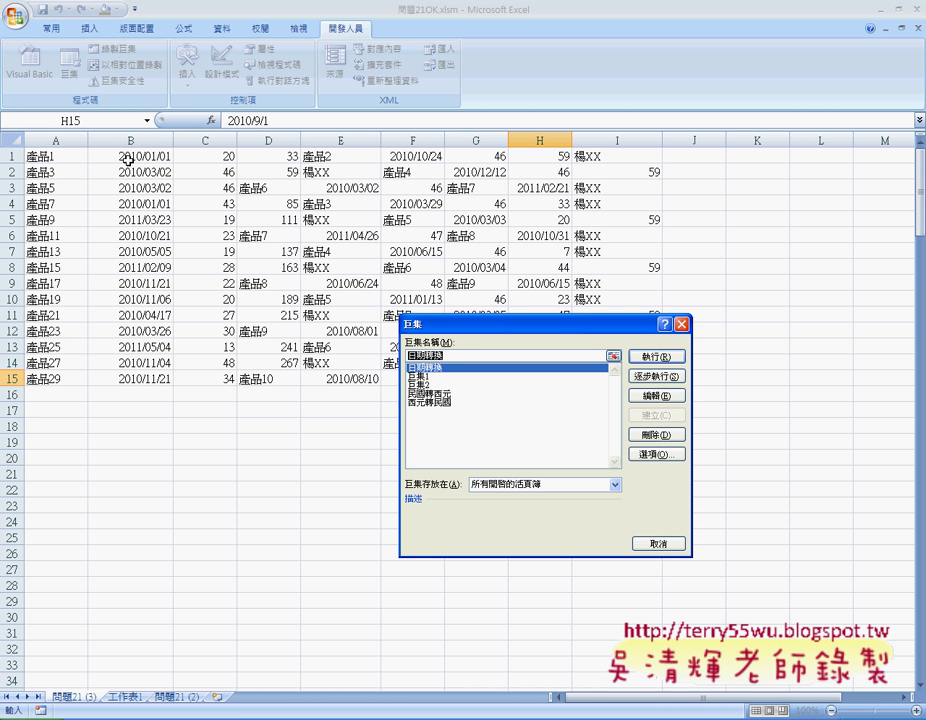
# - Run 西元轉民國 to get ROC dates like 99年9月1日, then run 民國轉西元 to restore 2010/09/01
pyautogui.click(442, 404)
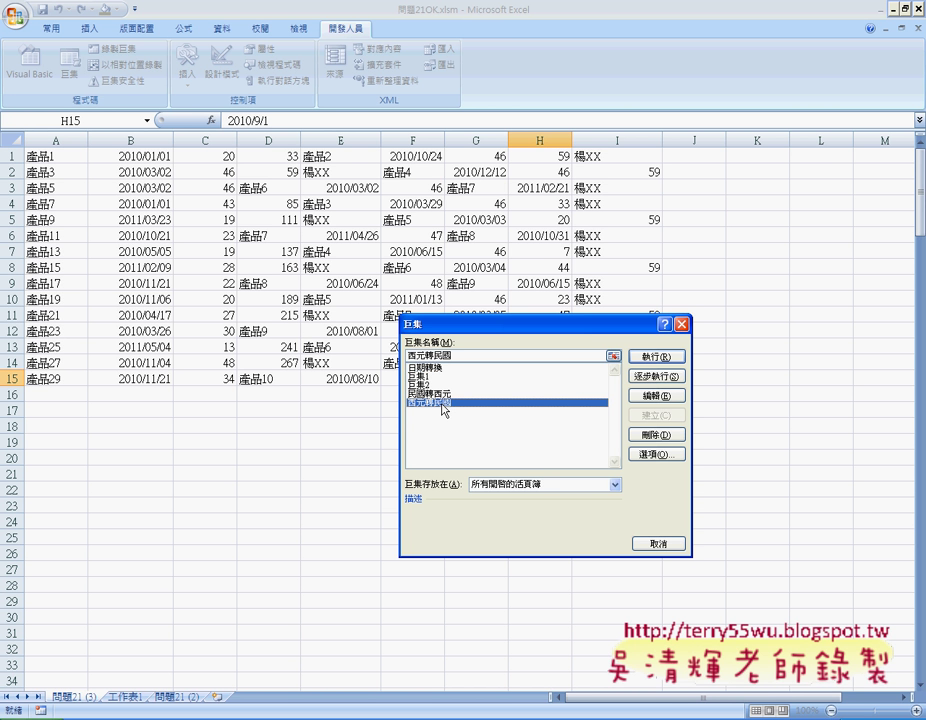
pyautogui.click(660, 360)
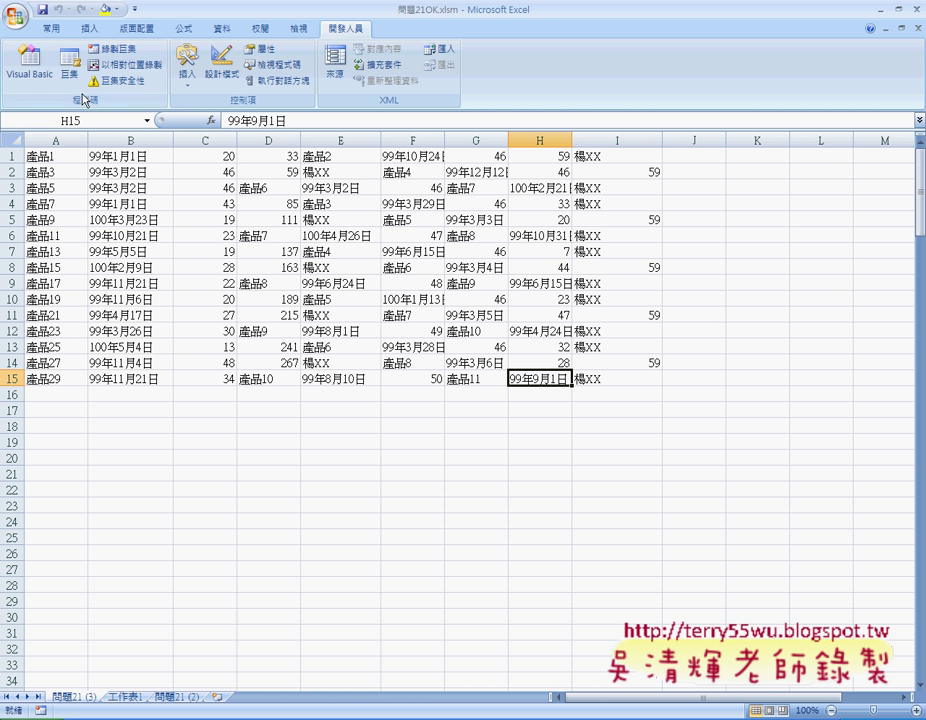
pyautogui.click(69, 66)
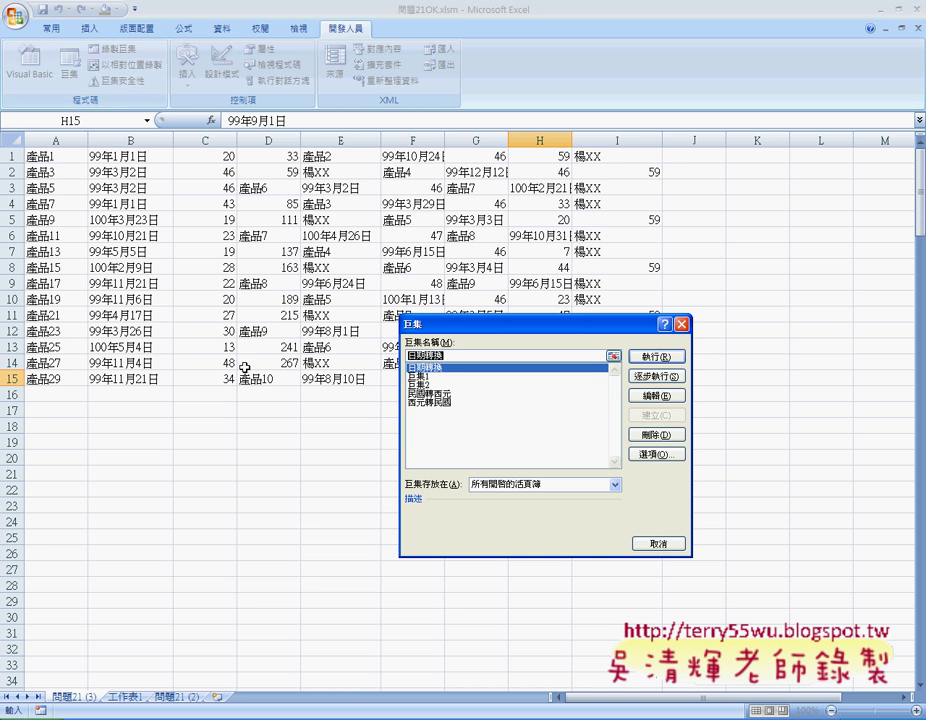
pyautogui.click(428, 395)
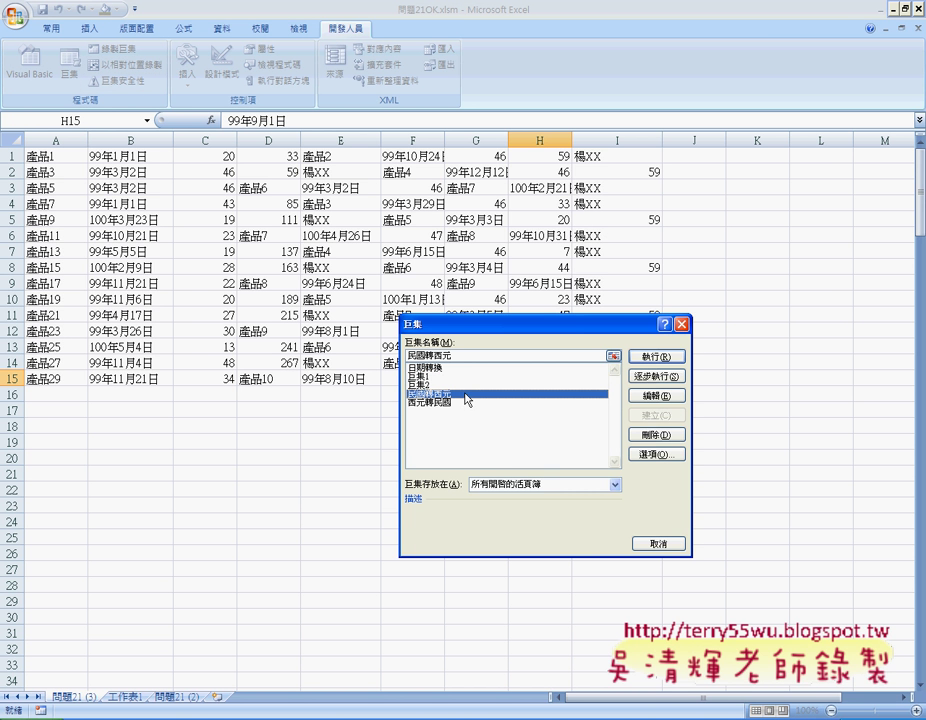
pyautogui.click(652, 356)
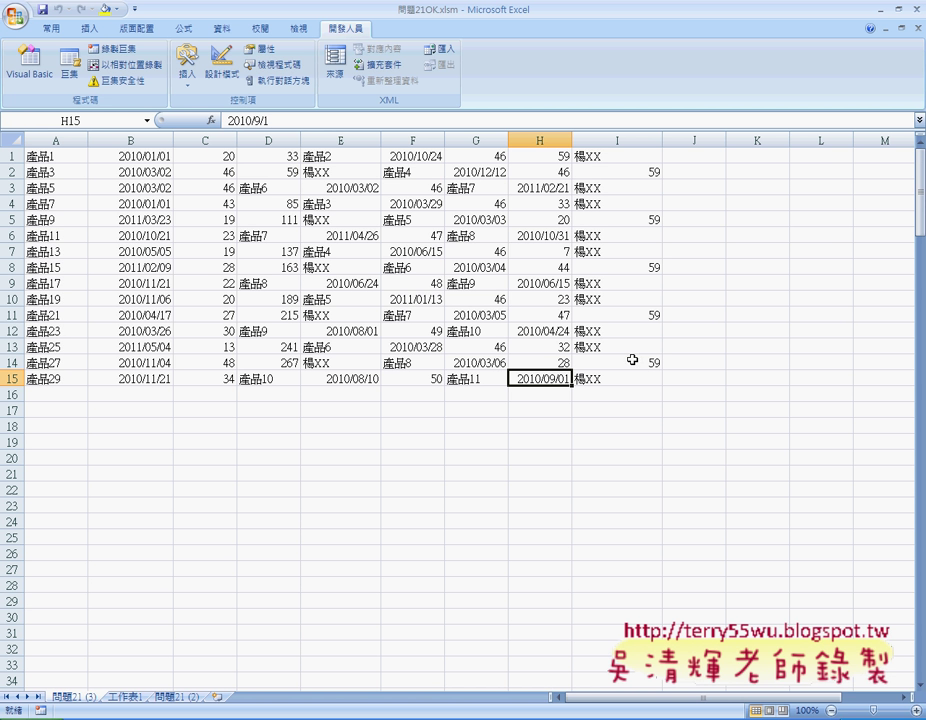
pyautogui.click(190, 88)
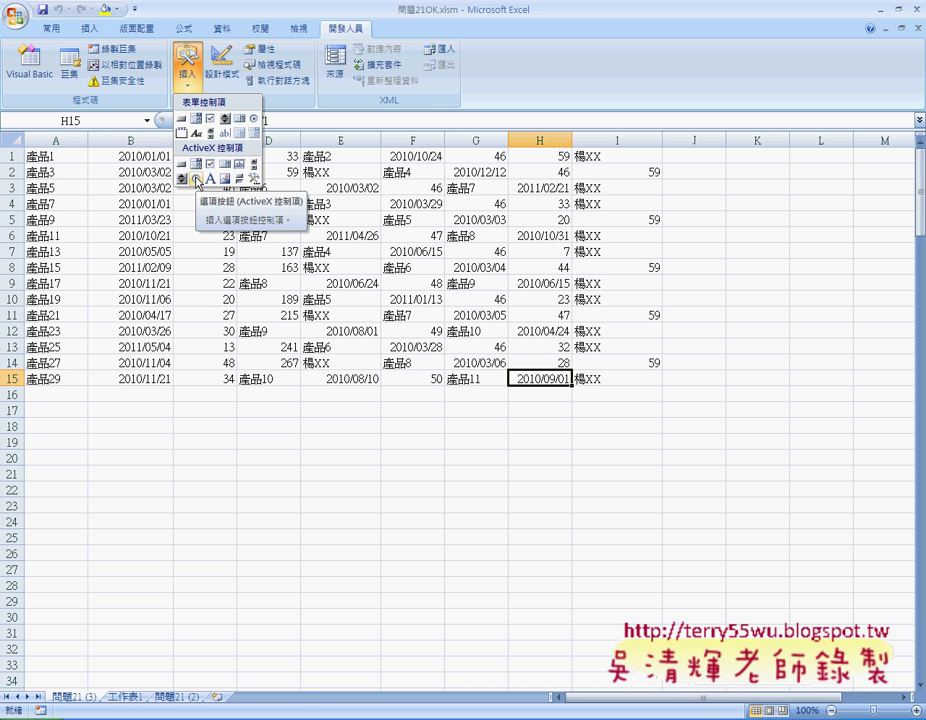
pyautogui.click(510, 90)
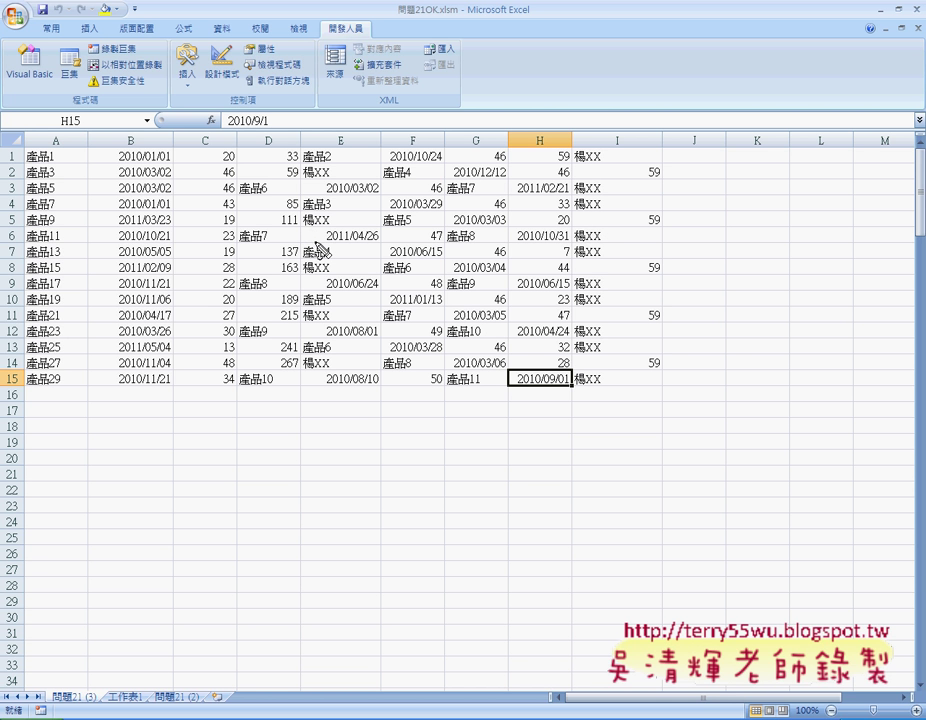
# - Make a series of drags across the worksheet and the ribbon area
pyautogui.moveTo(22, 147)
pyautogui.mouseDown()
pyautogui.moveTo(637, 150)
pyautogui.moveTo(652, 260)
pyautogui.moveTo(612, 390)
pyautogui.moveTo(30, 388)
pyautogui.moveTo(20, 157)
pyautogui.mouseUp()
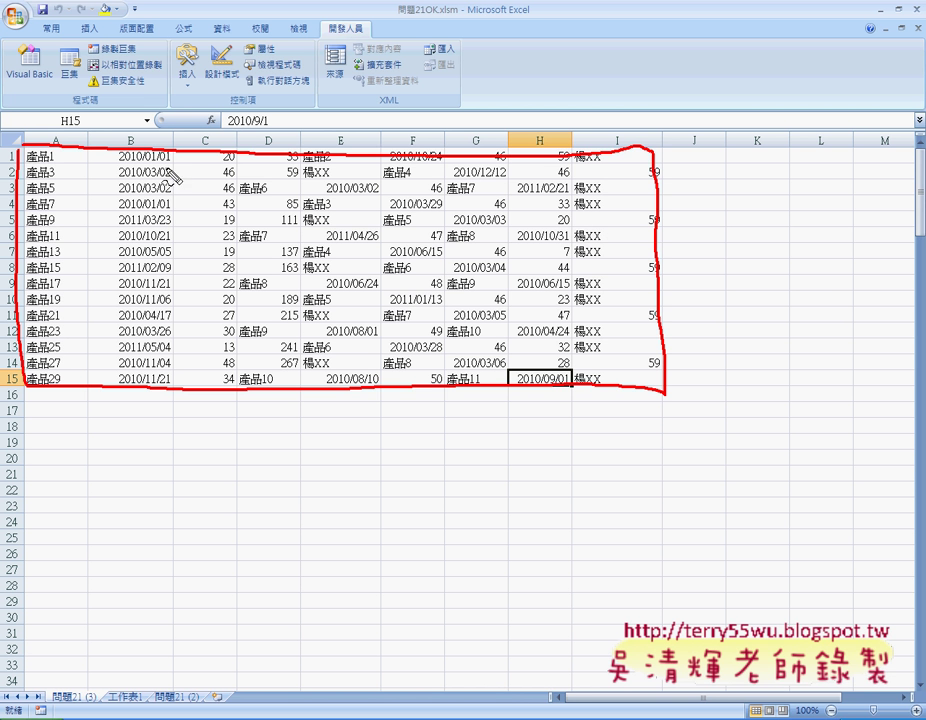
pyautogui.moveTo(133, 166)
pyautogui.mouseDown()
pyautogui.moveTo(168, 165)
pyautogui.moveTo(127, 166)
pyautogui.mouseUp()
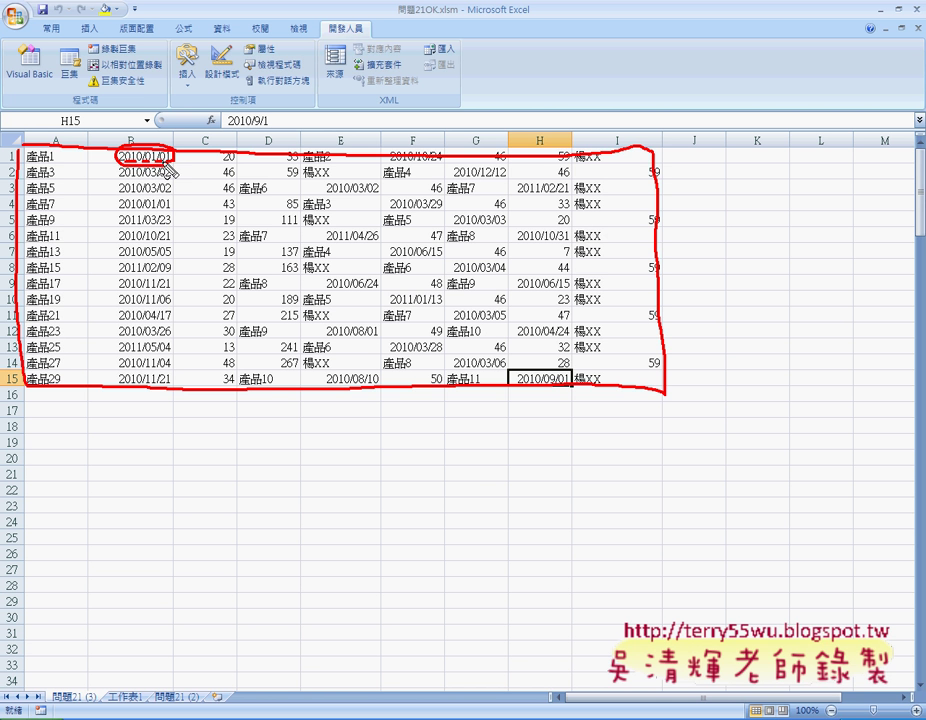
pyautogui.moveTo(170, 163); pyautogui.dragTo(128, 170)
pyautogui.moveTo(19, 148); pyautogui.dragTo(17, 160)
pyautogui.moveTo(22, 370); pyautogui.dragTo(26, 381)
pyautogui.moveTo(60, 133); pyautogui.dragTo(56, 135)
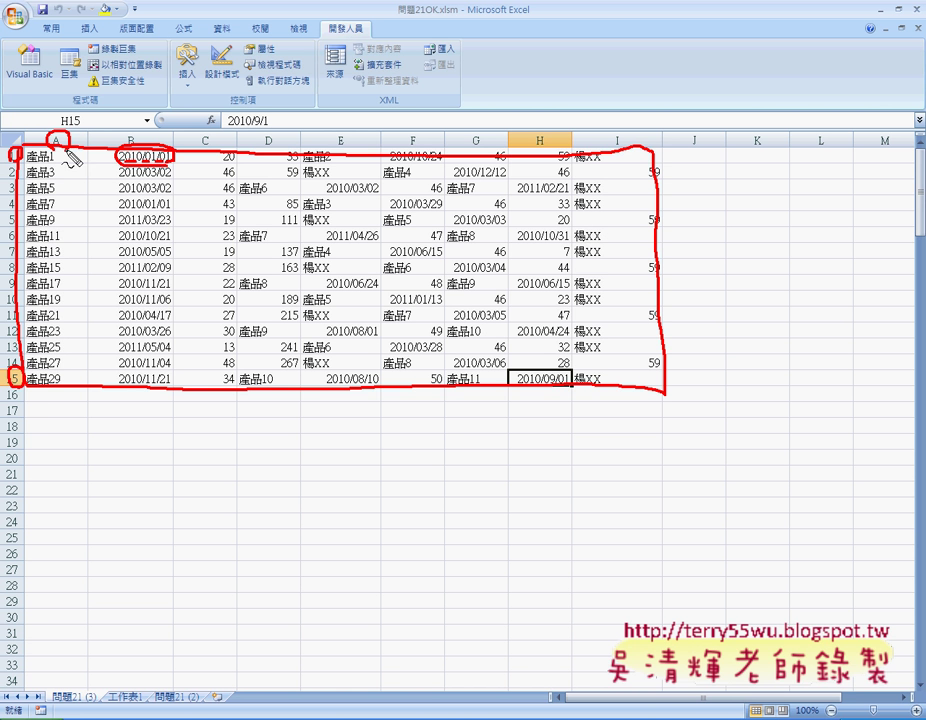
pyautogui.moveTo(610, 128); pyautogui.dragTo(626, 126)
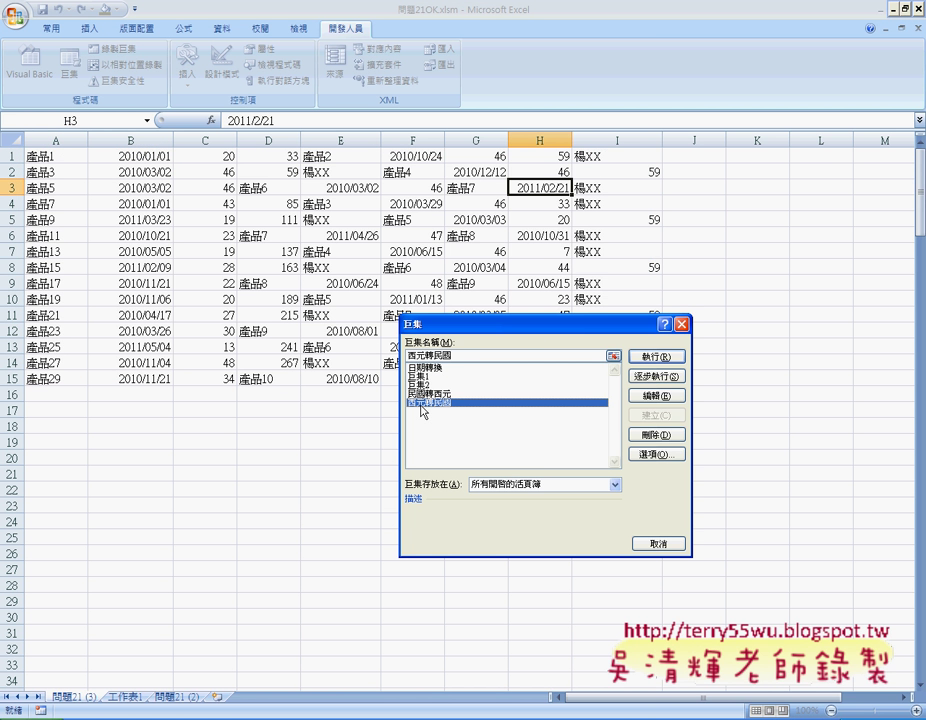
# - Open 西元轉民國's code in the VBA editor, try Insert > Procedure, then cancel it
pyautogui.click(657, 396)
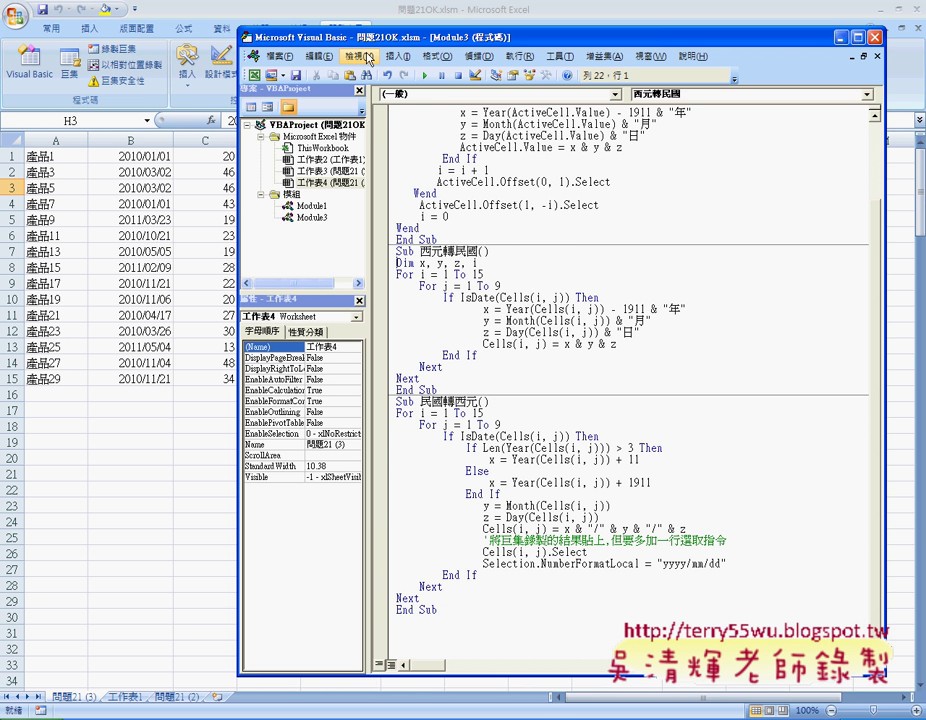
pyautogui.click(398, 57)
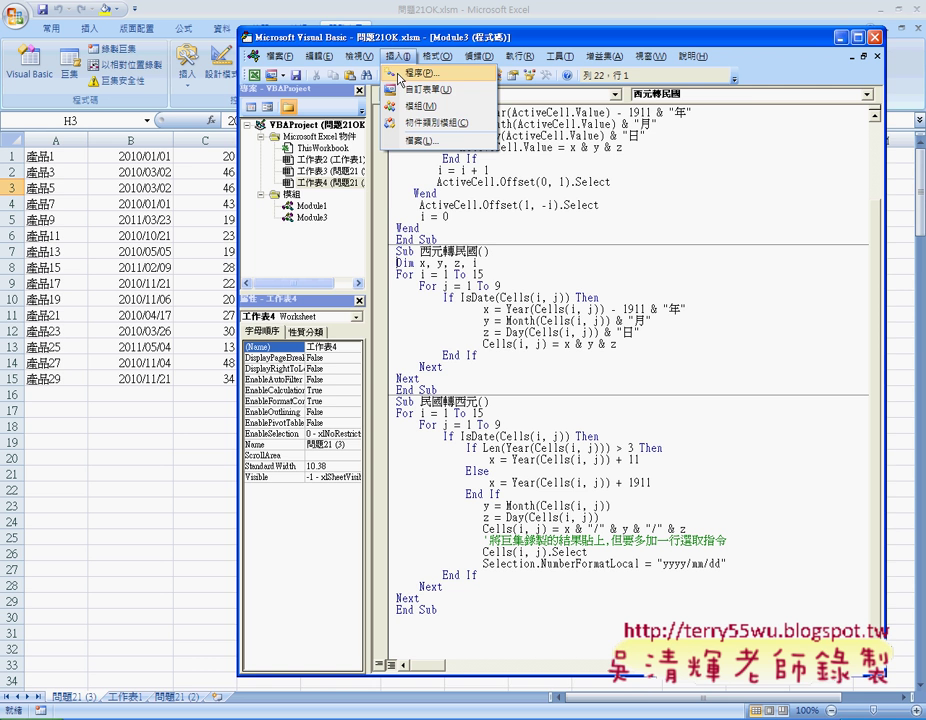
pyautogui.click(399, 76)
pyautogui.moveTo(420, 186)
pyautogui.mouseDown()
pyautogui.moveTo(518, 147)
pyautogui.moveTo(590, 132)
pyautogui.mouseUp()
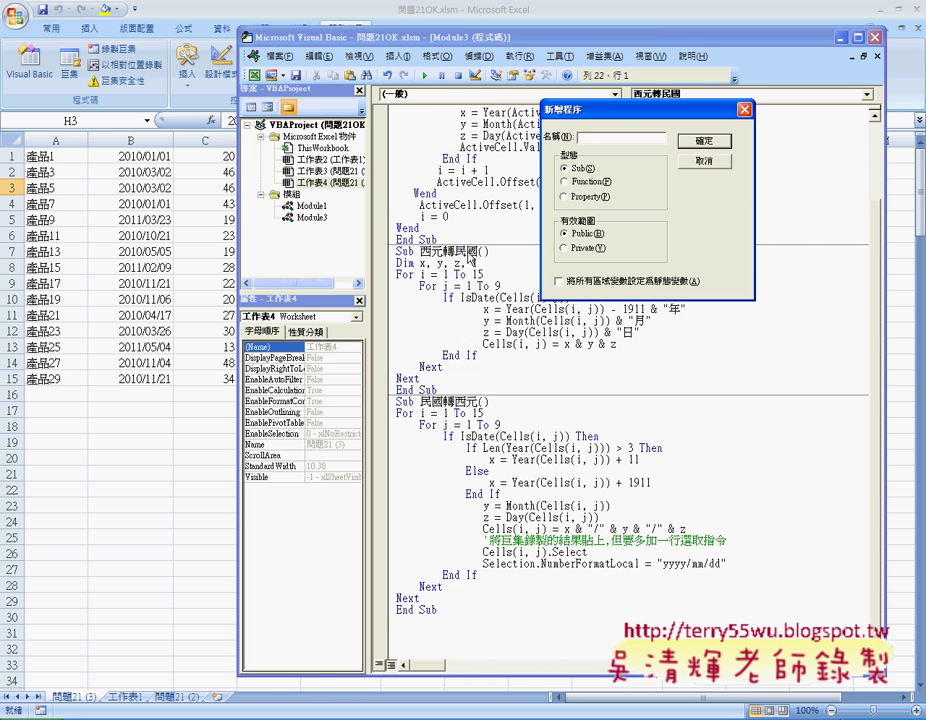
pyautogui.click(697, 160)
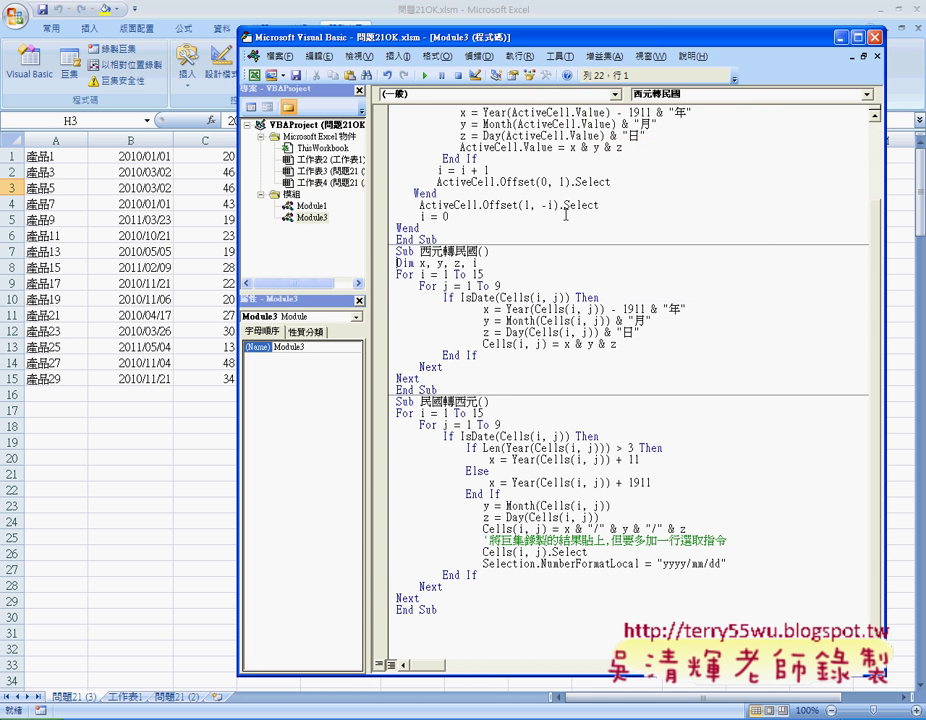
# - Select the procedure, shift the code window beside the sheet, and highlight the row loop bounds 1 and 15
pyautogui.moveTo(396, 251)
pyautogui.mouseDown()
pyautogui.moveTo(509, 343)
pyautogui.moveTo(513, 385)
pyautogui.mouseUp()
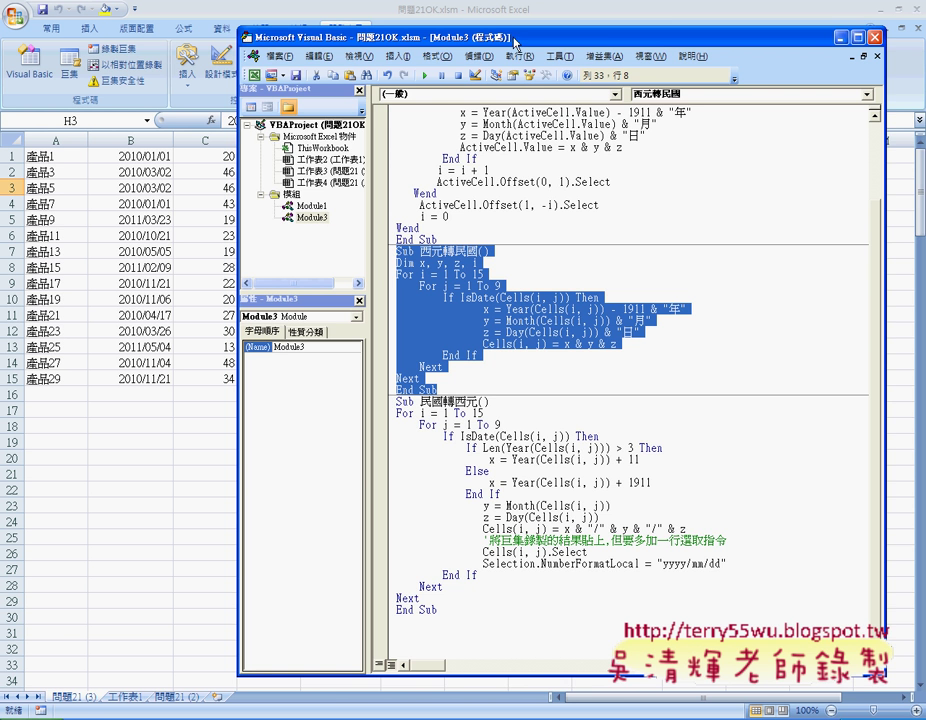
pyautogui.moveTo(512, 42); pyautogui.dragTo(609, 42)
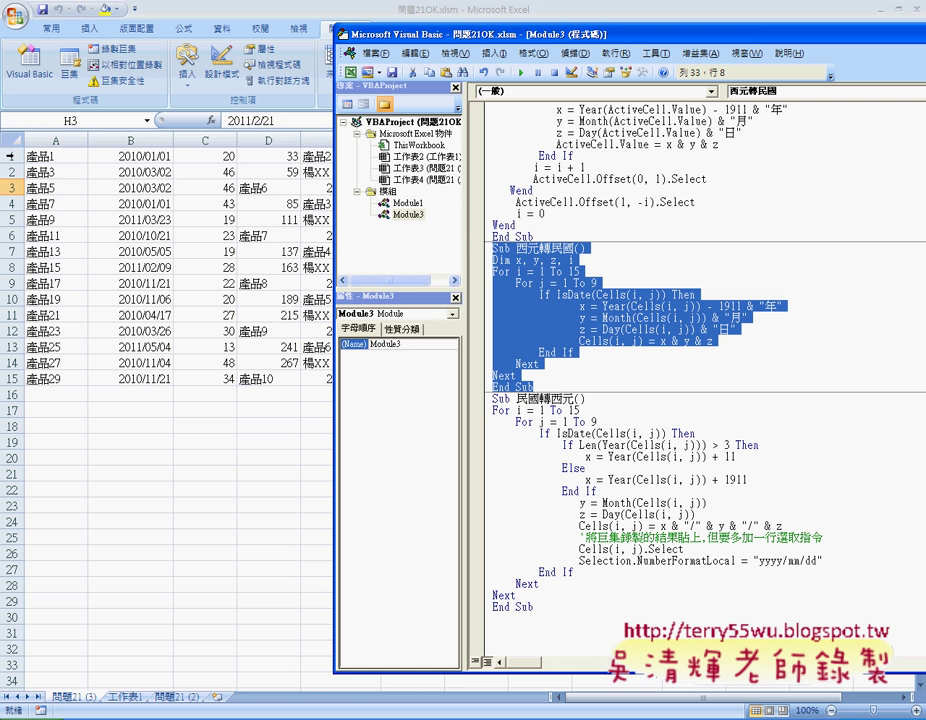
pyautogui.click(517, 271)
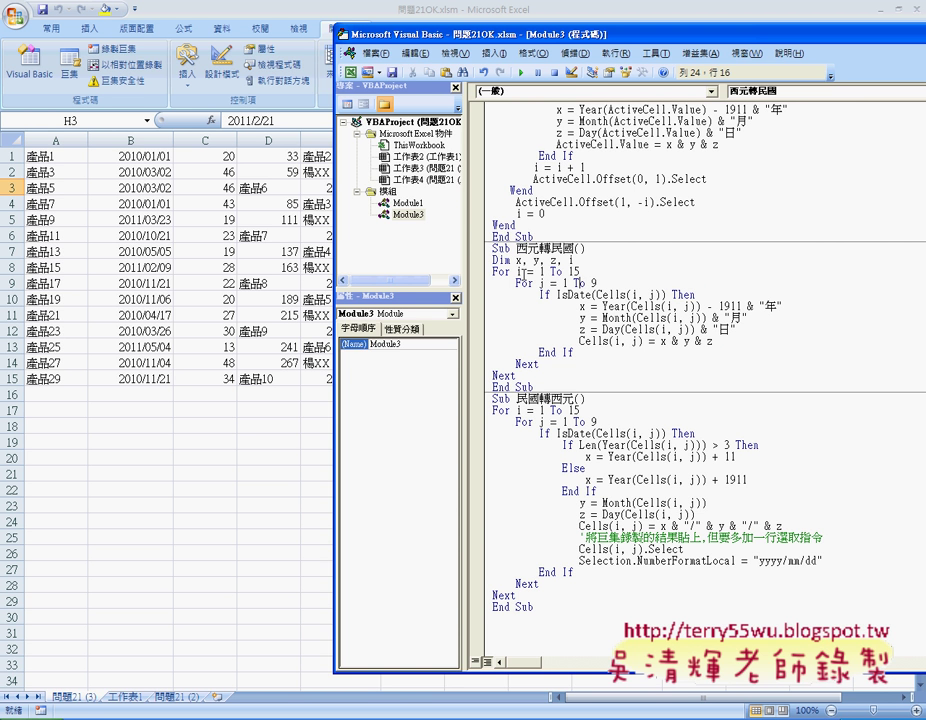
pyautogui.doubleClick(518, 271)
pyautogui.press('Right')
pyautogui.press('Right')
pyautogui.press('Right')
pyautogui.hotkey('shift', 'Right')
pyautogui.press('Right')
pyautogui.press('Right')
pyautogui.press('Right')
pyautogui.hotkey('shift', 'Right')
pyautogui.hotkey('shift', 'Right')
# - Confirm on the worksheet that the data ends at row 15, then return to the code
pyautogui.click(63, 157)
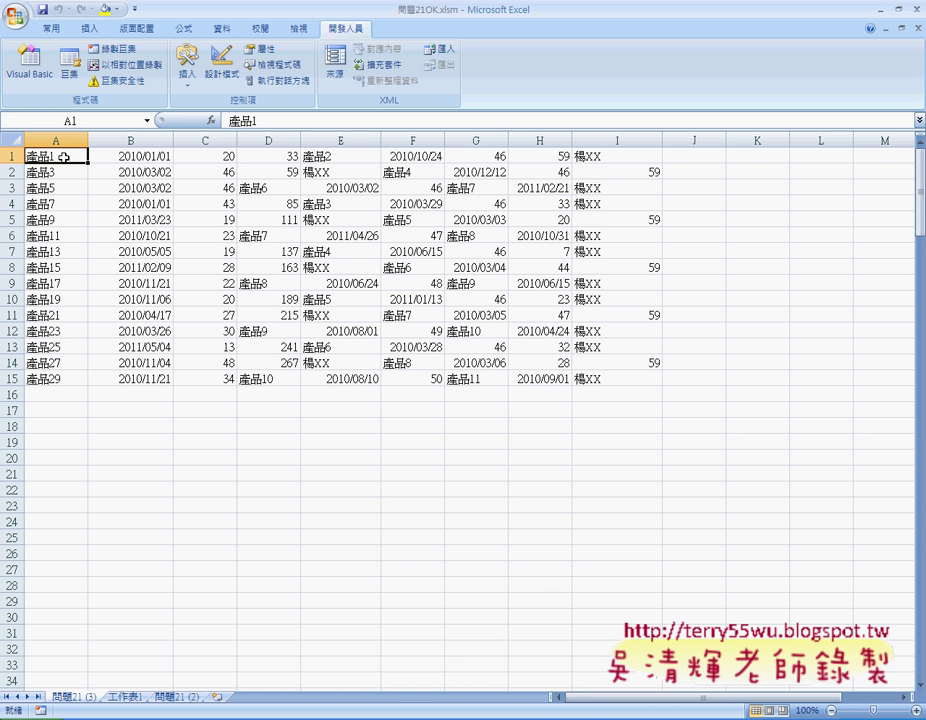
pyautogui.hotkey('ctrl', 'Down')
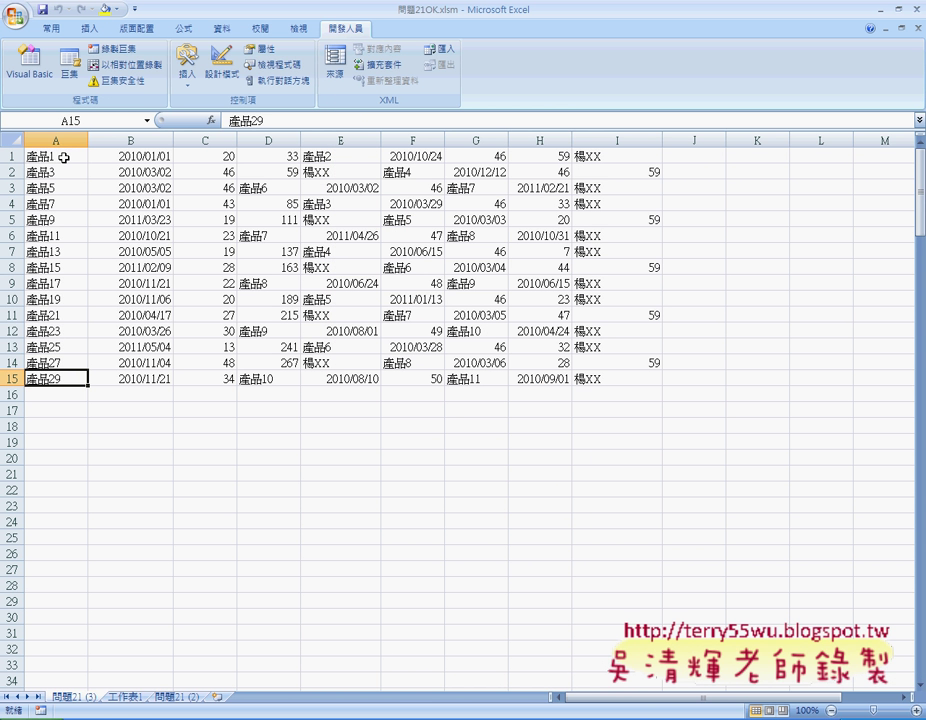
pyautogui.hotkey('alt', 'F11')
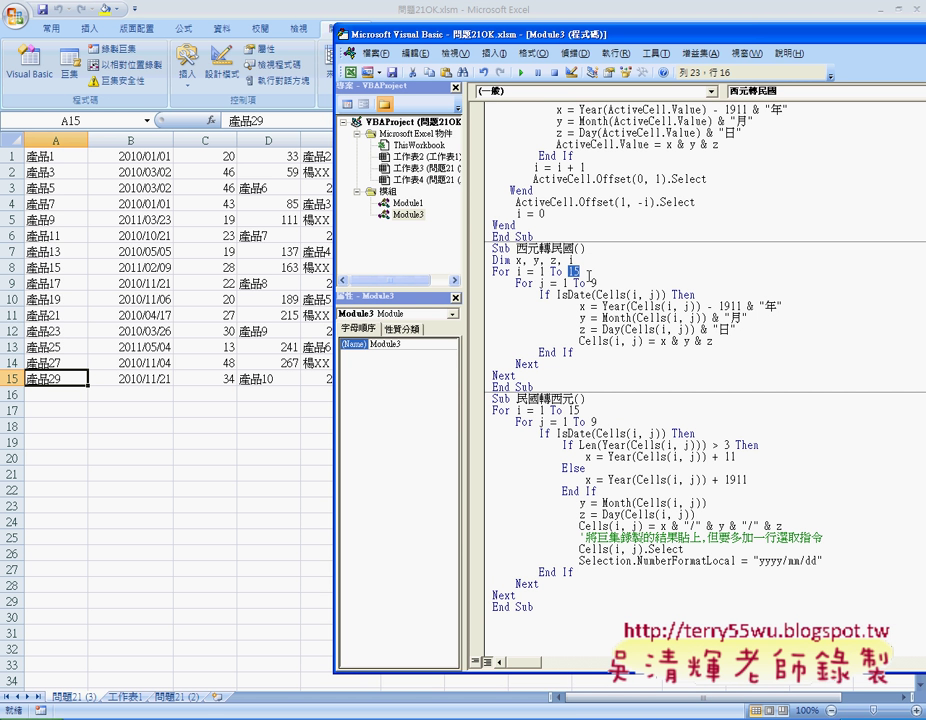
# - Add a blank line after the Dim declaration and indent the procedure body one level
pyautogui.click(621, 248)
pyautogui.press('Down')
pyautogui.press('Return')
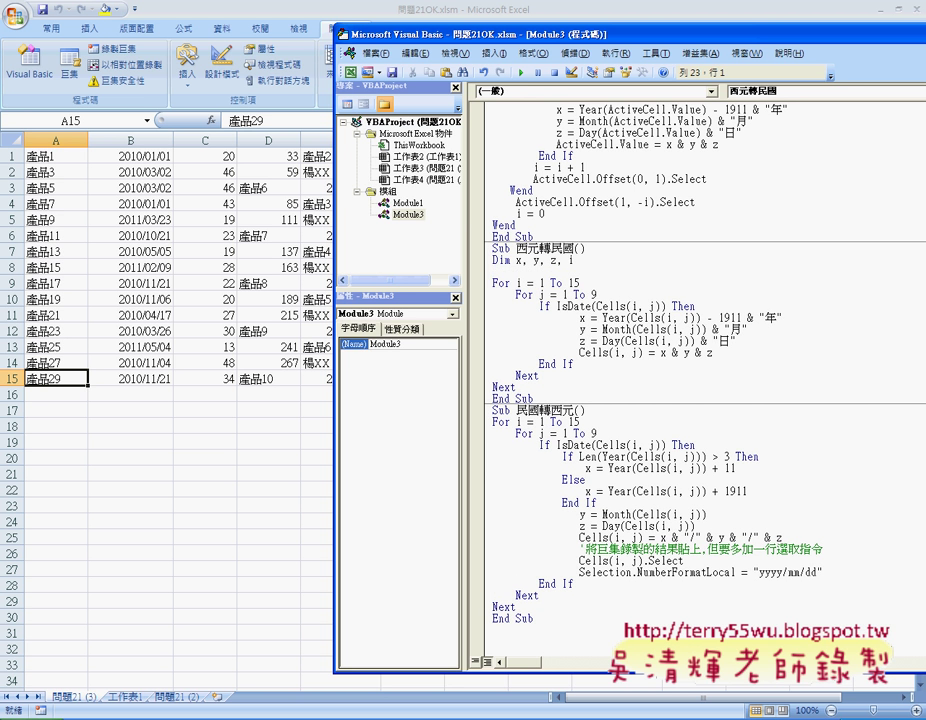
pyautogui.moveTo(586, 388); pyautogui.dragTo(493, 259)
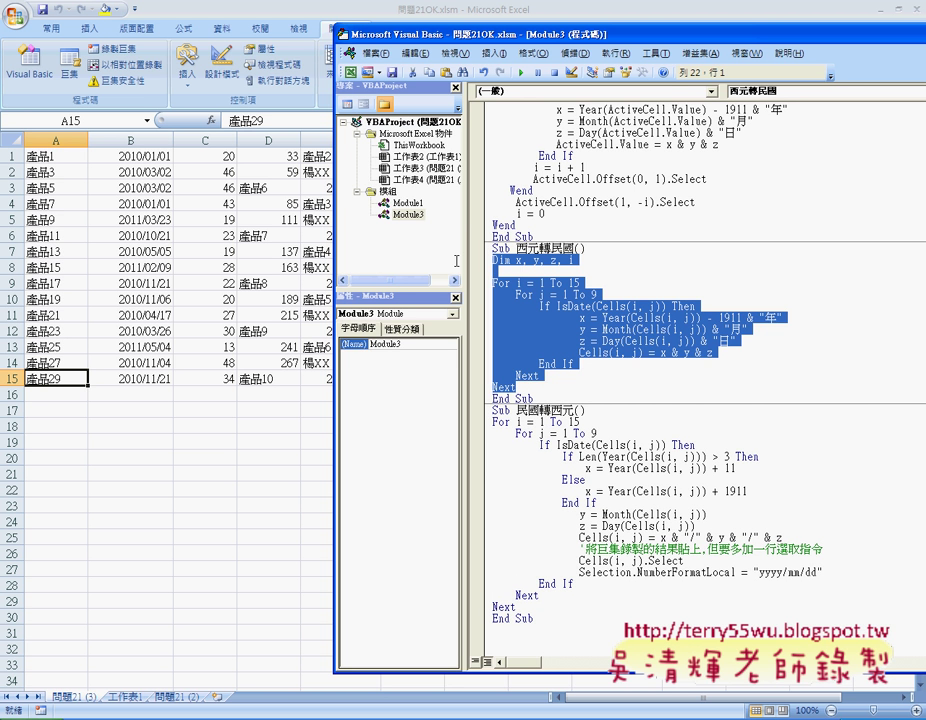
pyautogui.press('Tab')
# - Write the comment 確定範圍 on the new blank line
pyautogui.click(531, 272)
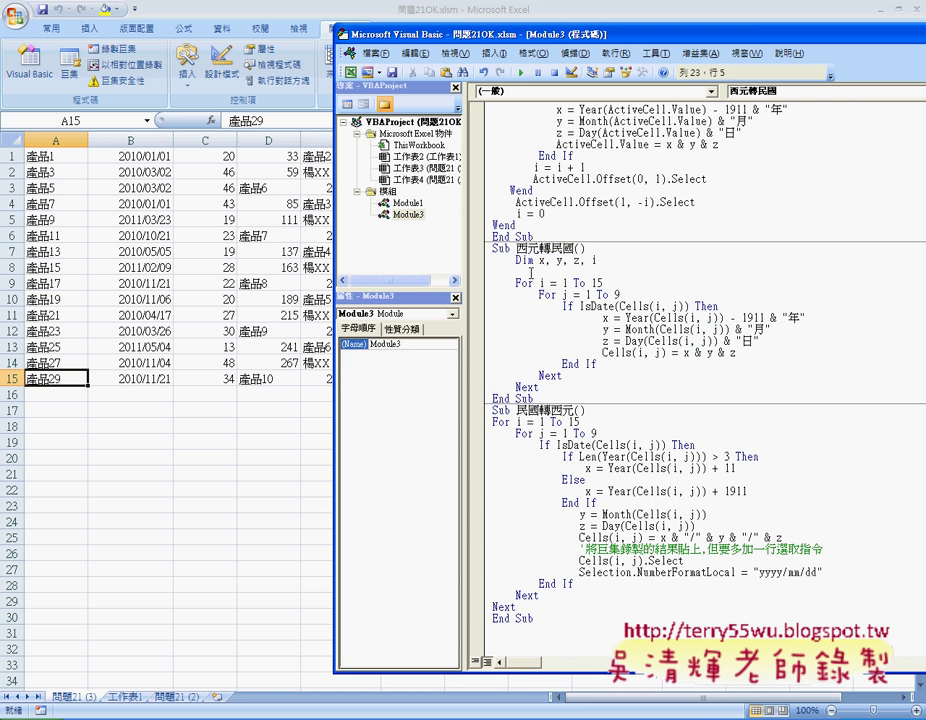
pyautogui.write("'")
pyautogui.write('1.')
pyautogui.write('7u')
pyautogui.press('BackSpace')
pyautogui.press('BackSpace')
pyautogui.hotkey('ctrl', 'space')
pyautogui.hotkey('ctrl', 'space')
pyautogui.write('確定範圍')
pyautogui.press('Return')
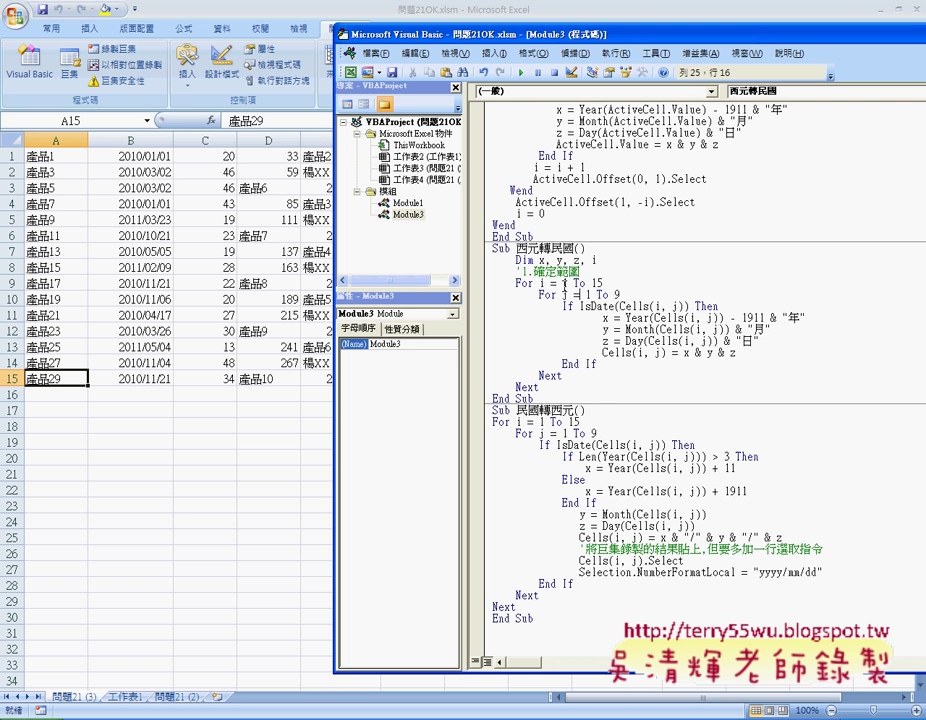
# - Highlight the loop bounds 1 To 15 and 1 To 9, then lower the code window to reveal the sheet
pyautogui.moveTo(563, 283); pyautogui.dragTo(601, 283)
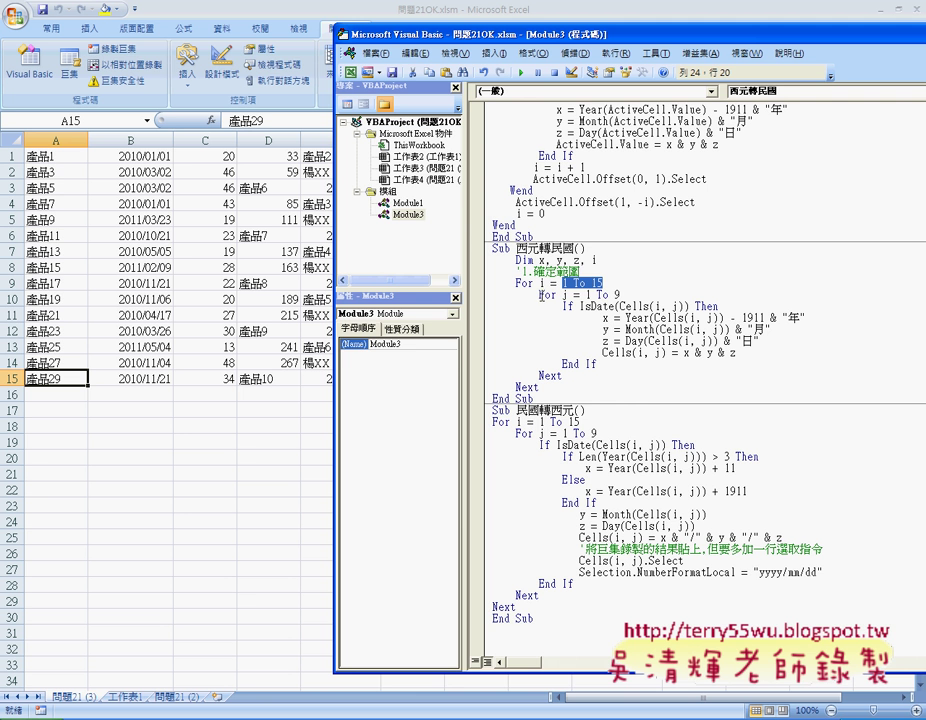
pyautogui.doubleClick(589, 294)
pyautogui.doubleClick(617, 294)
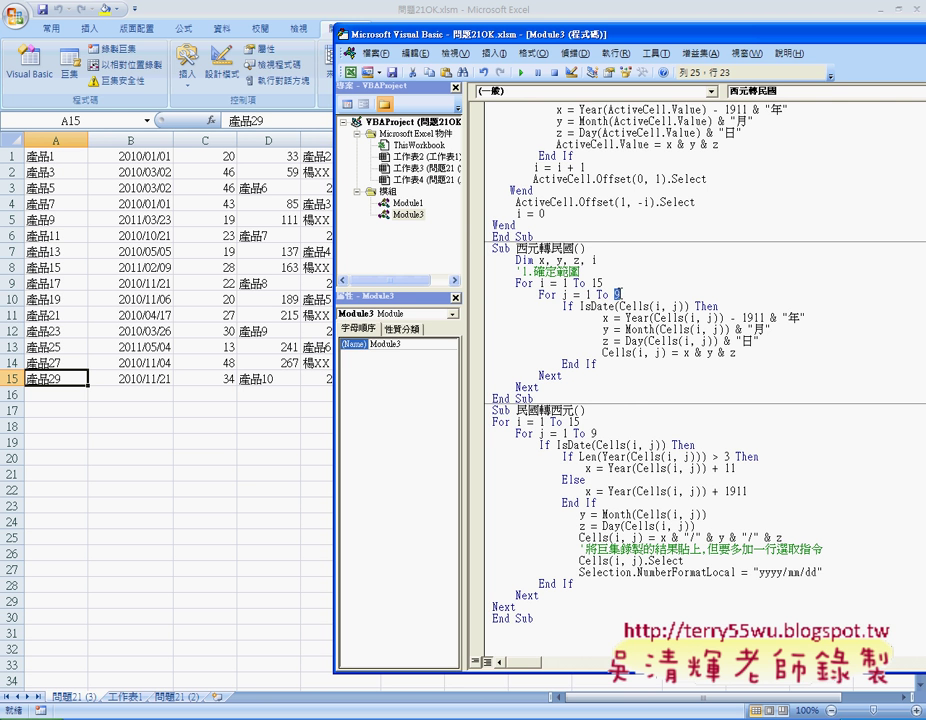
pyautogui.moveTo(566, 44); pyautogui.dragTo(550, 303)
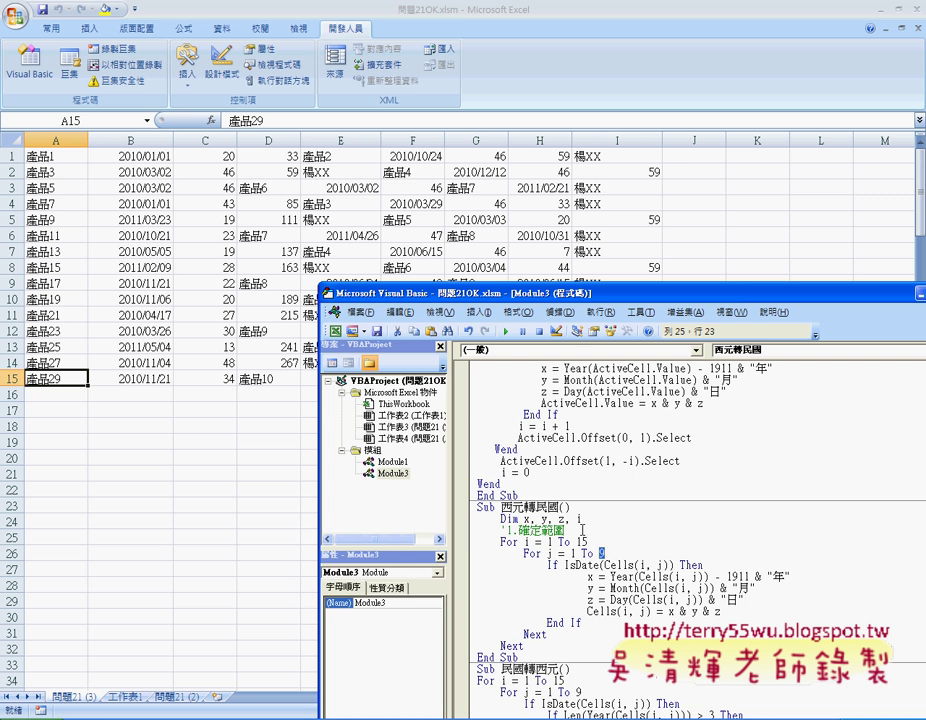
# - Mark the column bound 9, then confirm on the sheet that row 1 ends at column I
pyautogui.click(551, 553)
pyautogui.doubleClick(601, 553)
pyautogui.click(63, 156)
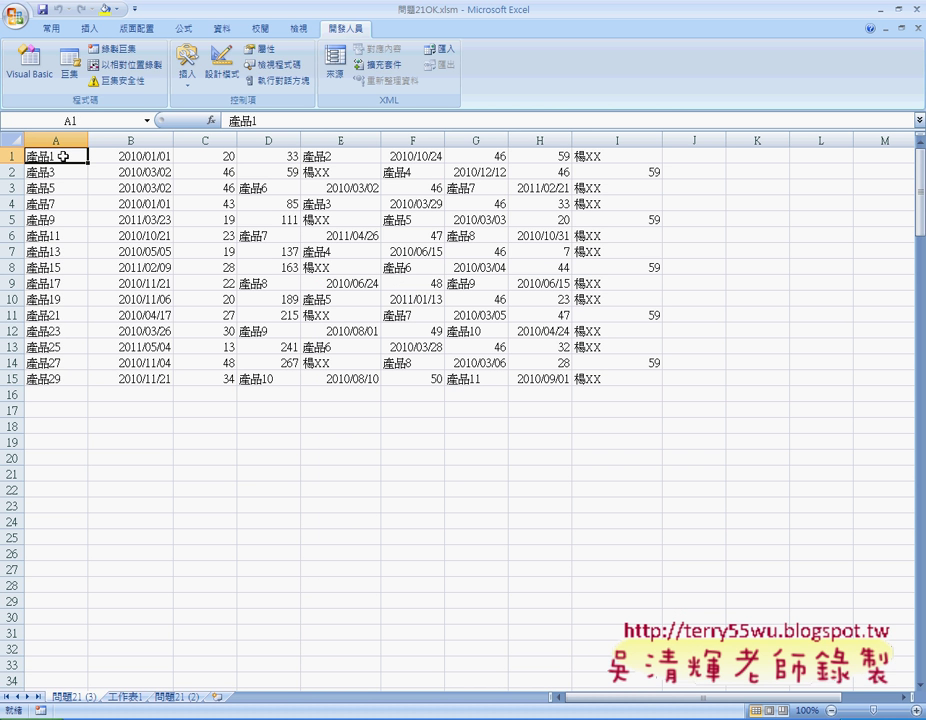
pyautogui.hotkey('ctrl', 'Right')
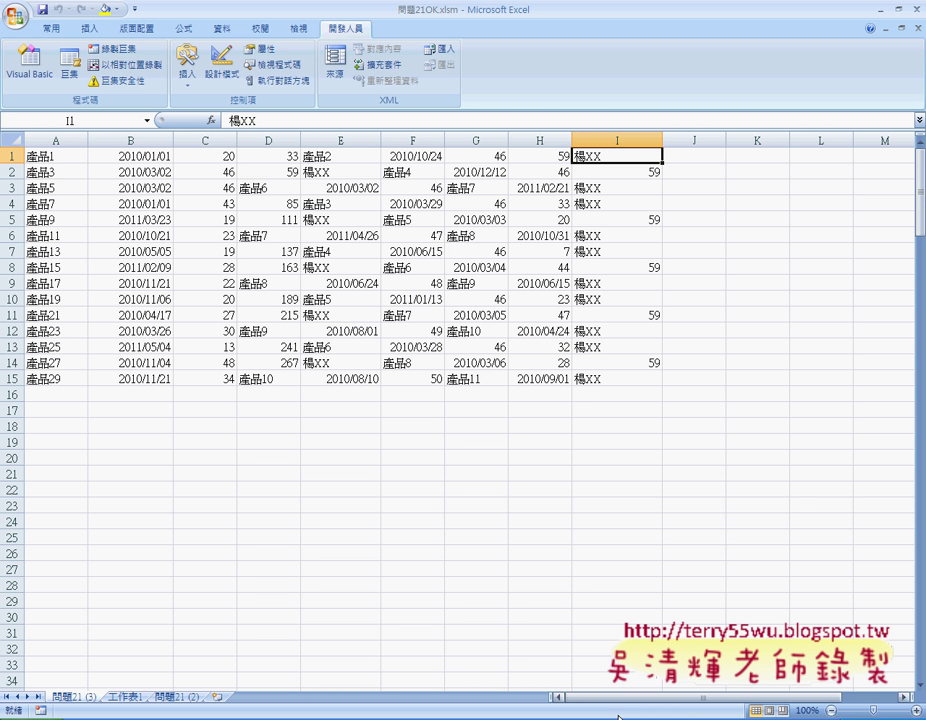
pyautogui.hotkey('alt', 'F11')
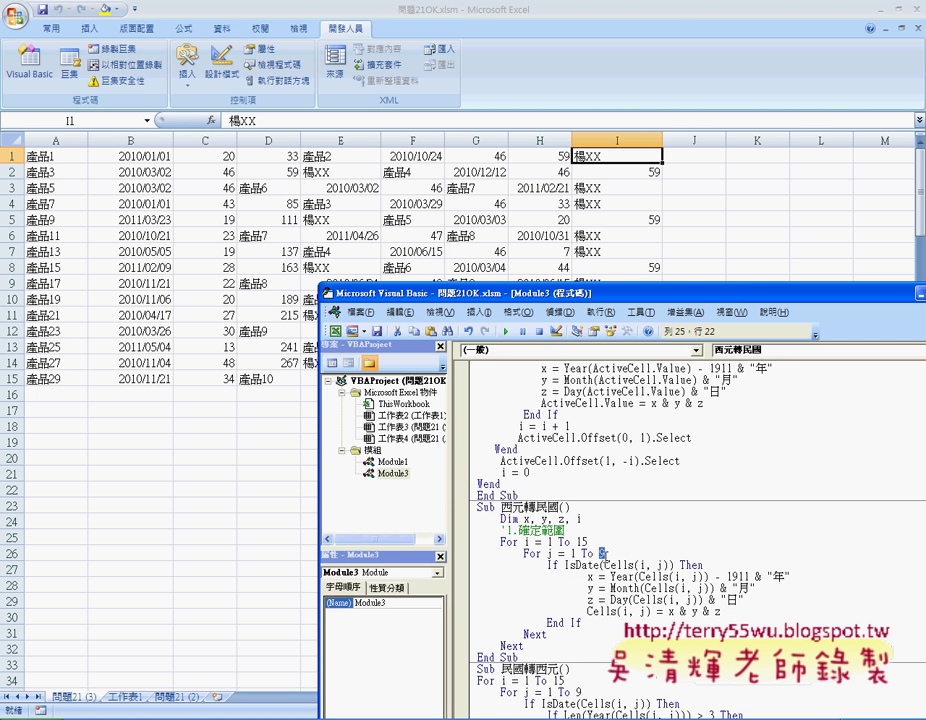
# - Lower the code window and annotate rows 1 and 2 of the sheet to trace the loop
pyautogui.scroll(-1, 553, 553)
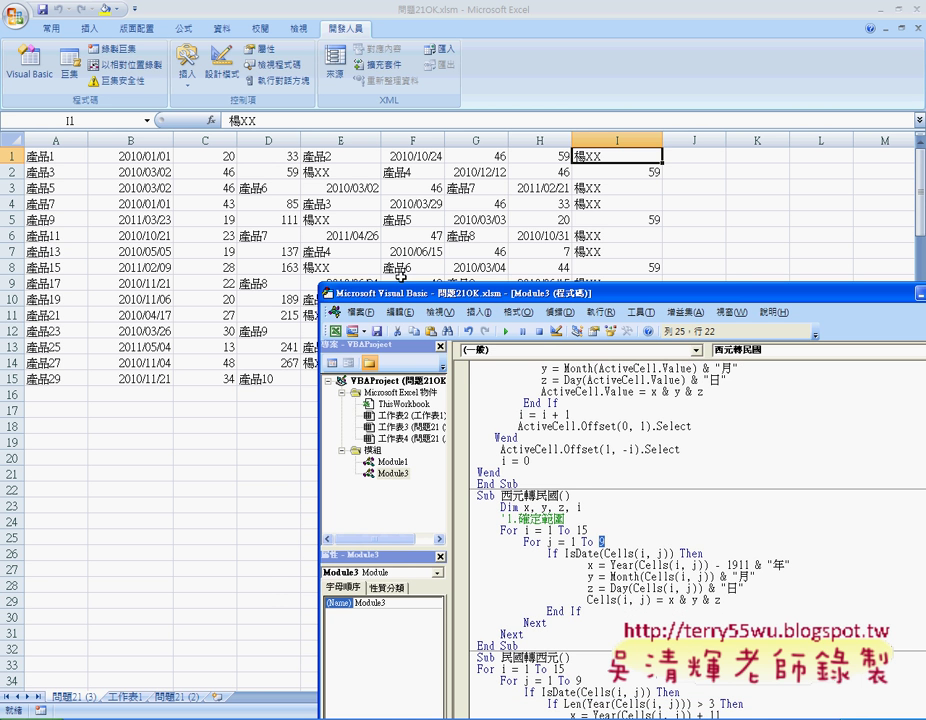
pyautogui.moveTo(465, 298); pyautogui.dragTo(465, 412)
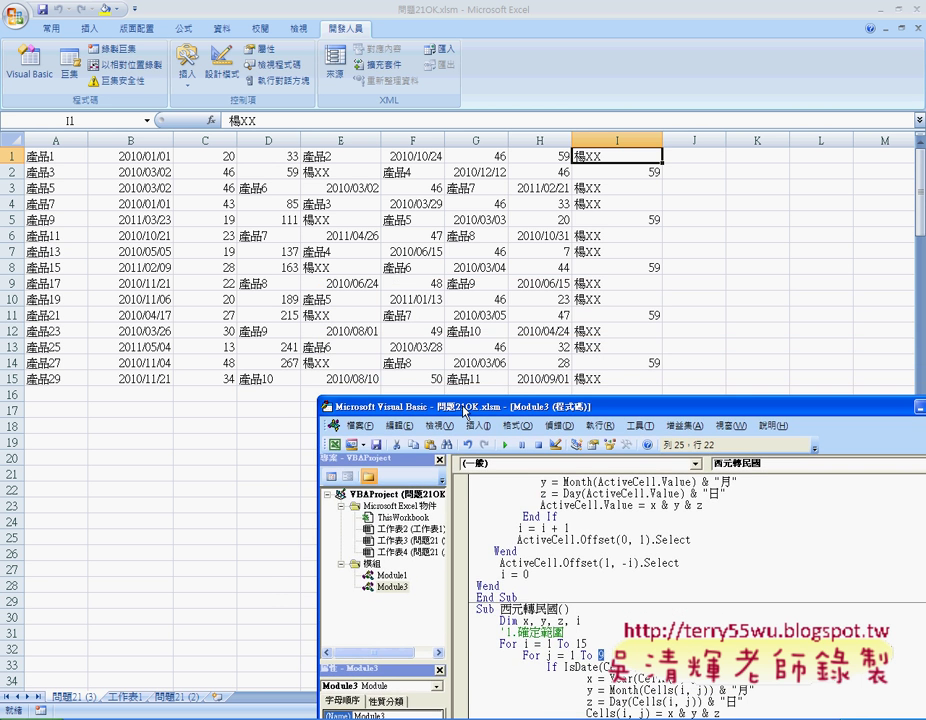
pyautogui.hotkey('ctrl', 'space')
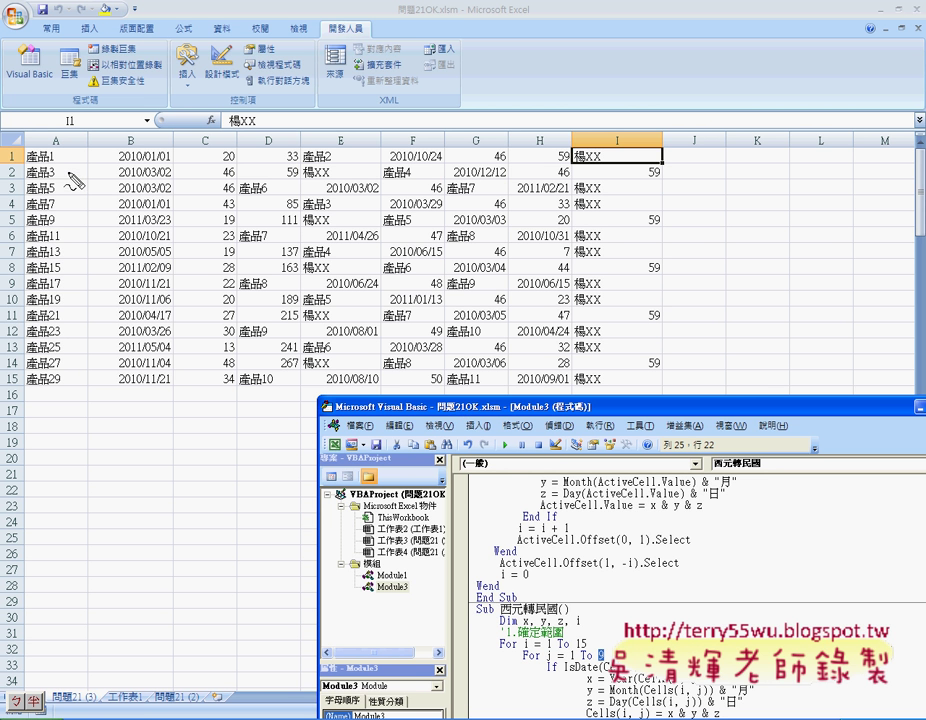
pyautogui.moveTo(50, 166)
pyautogui.mouseDown()
pyautogui.moveTo(140, 157)
pyautogui.moveTo(128, 167)
pyautogui.mouseUp()
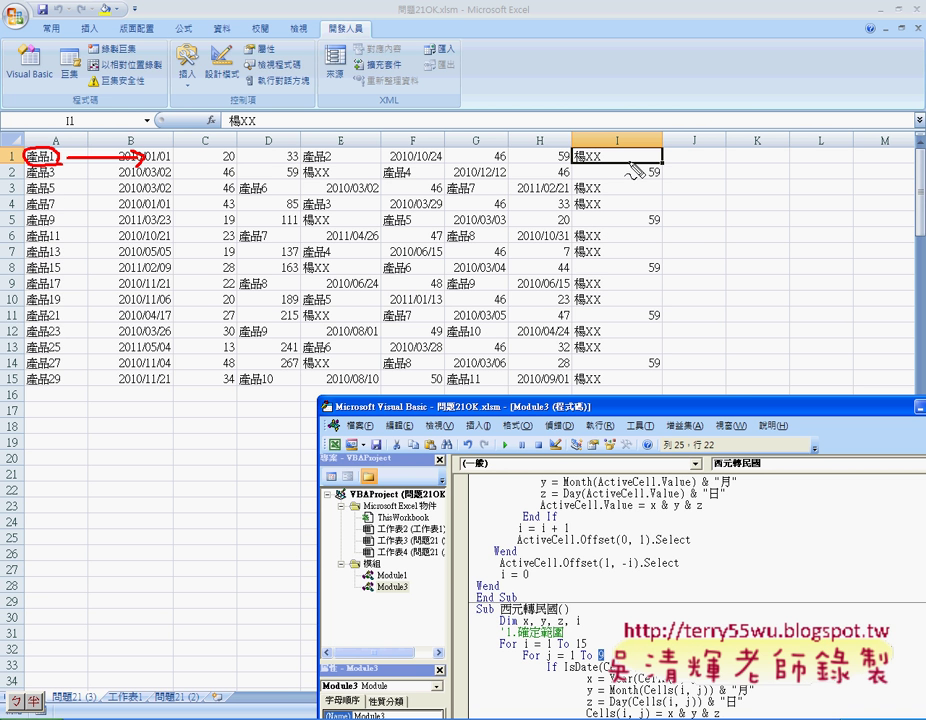
pyautogui.moveTo(52, 165)
pyautogui.mouseDown()
pyautogui.moveTo(383, 178)
pyautogui.moveTo(378, 186)
pyautogui.mouseUp()
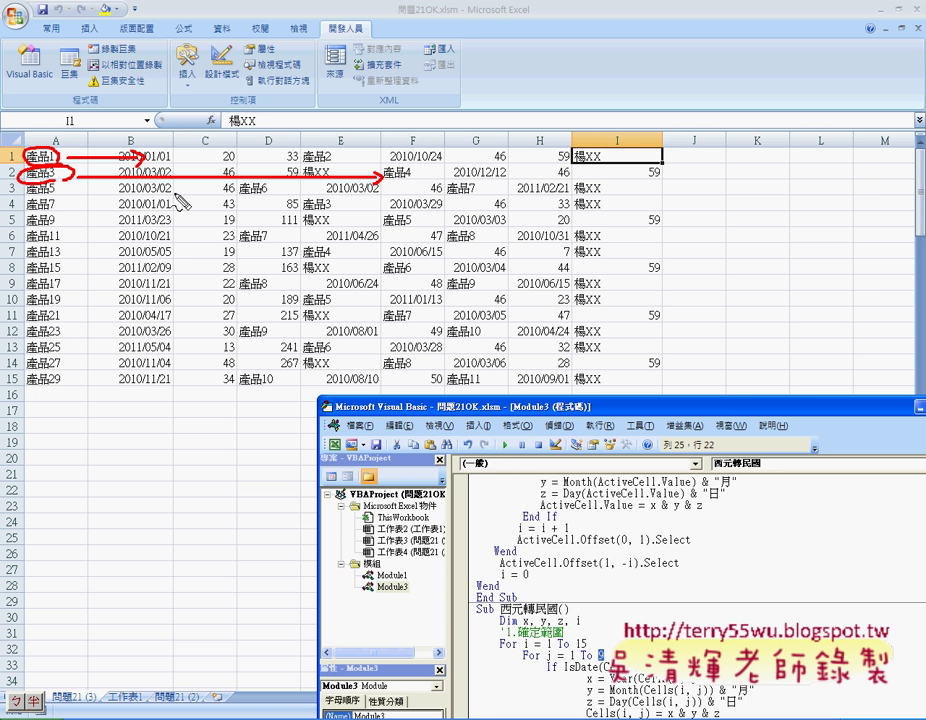
pyautogui.press('Escape')
pyautogui.write('9')
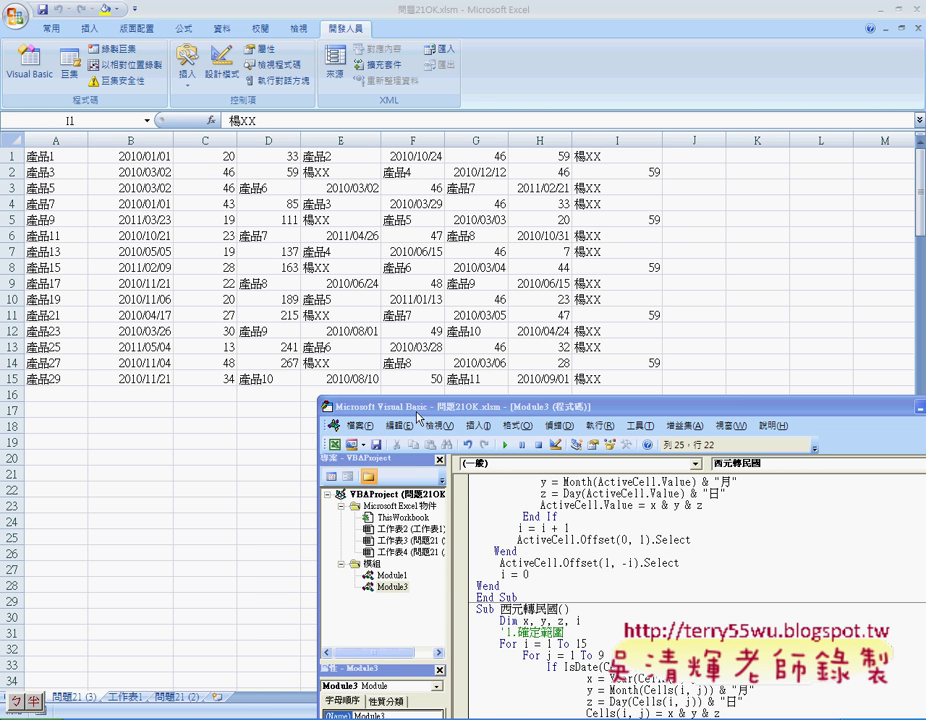
# - Move the code window up and highlight the If IsDate date check
pyautogui.moveTo(433, 407); pyautogui.dragTo(322, 164)
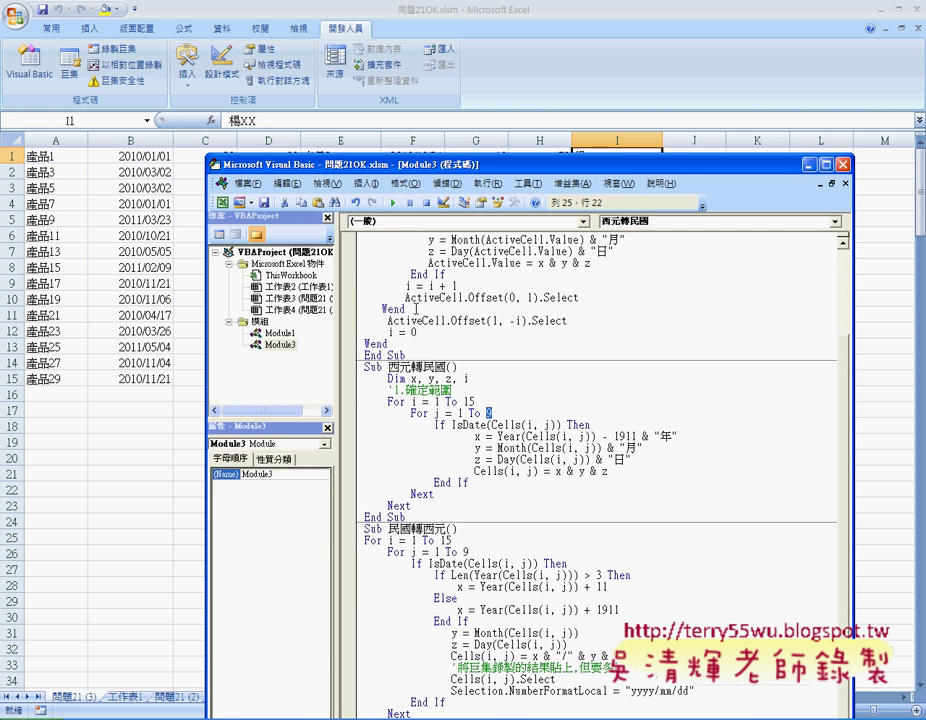
pyautogui.click(434, 424)
pyautogui.doubleClick(437, 424)
pyautogui.doubleClick(469, 424)
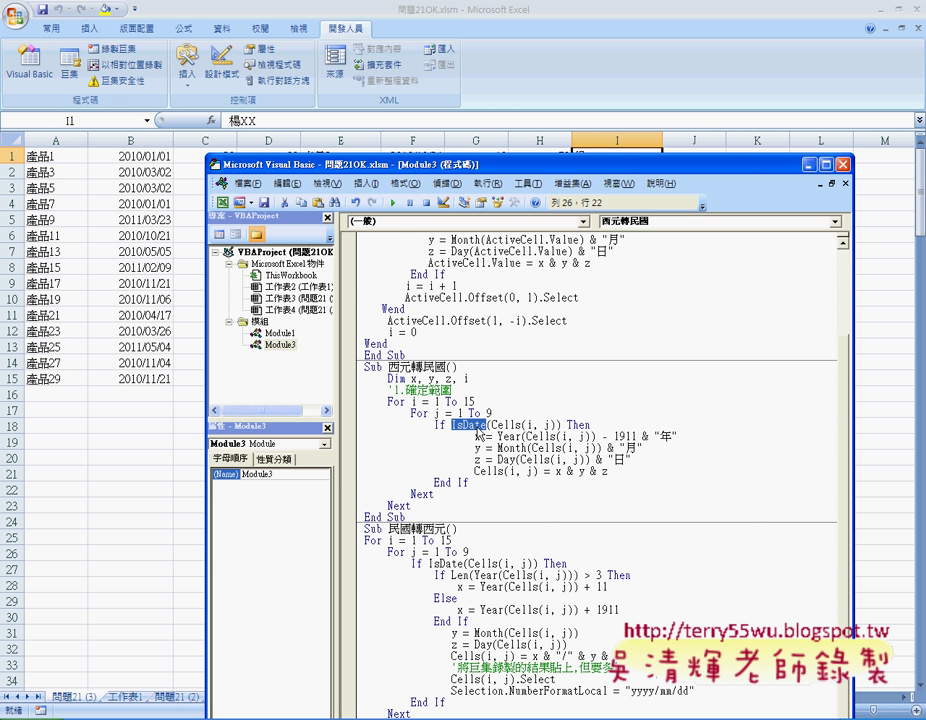
pyautogui.moveTo(492, 424); pyautogui.dragTo(552, 424)
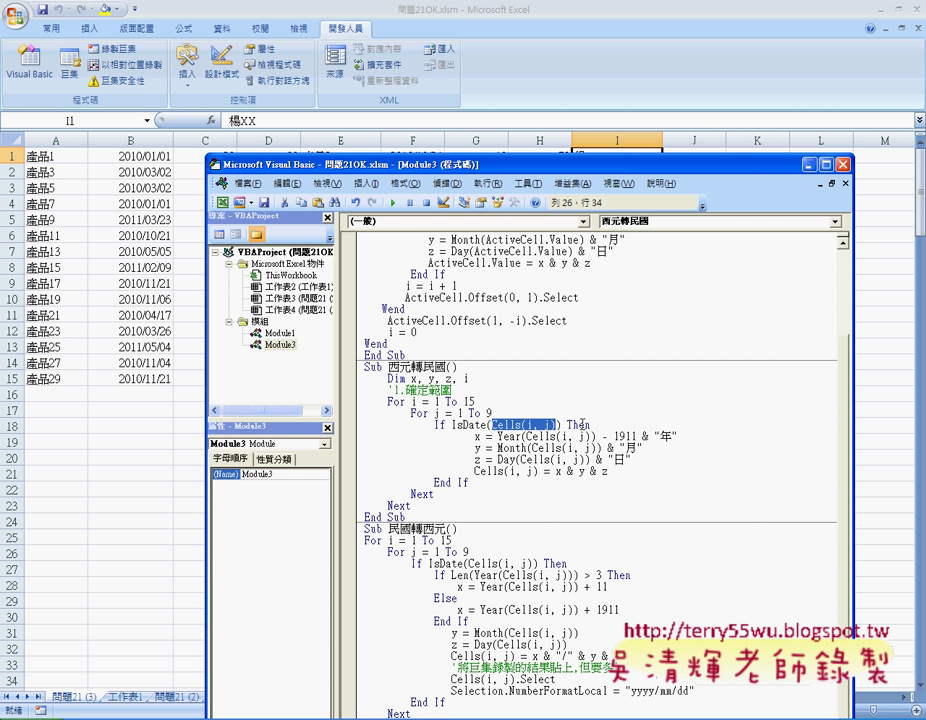
pyautogui.doubleClick(582, 424)
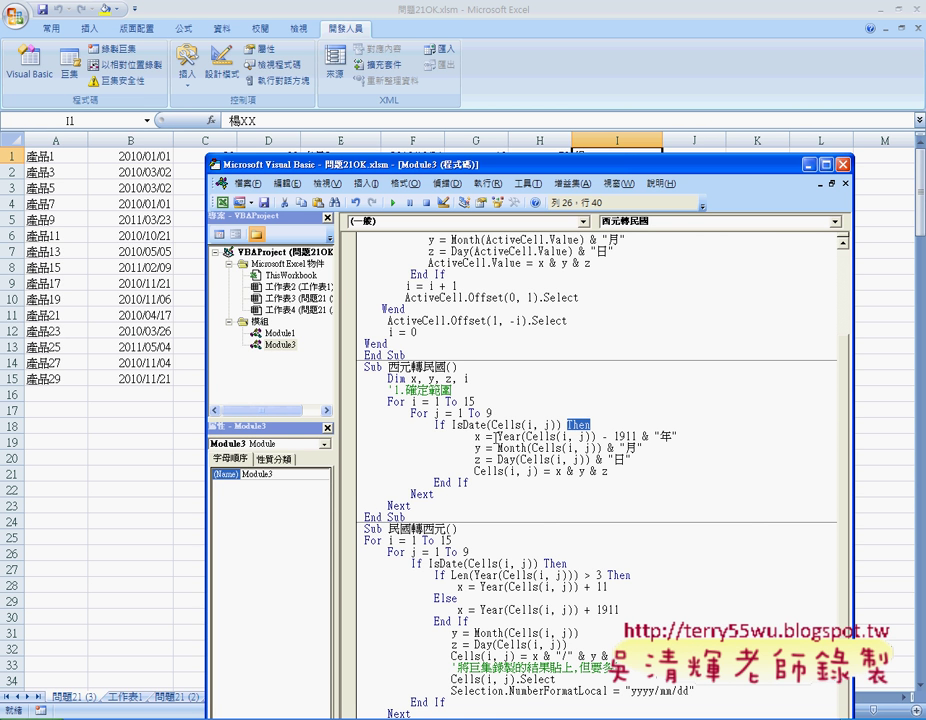
pyautogui.click(478, 436)
pyautogui.doubleClick(505, 436)
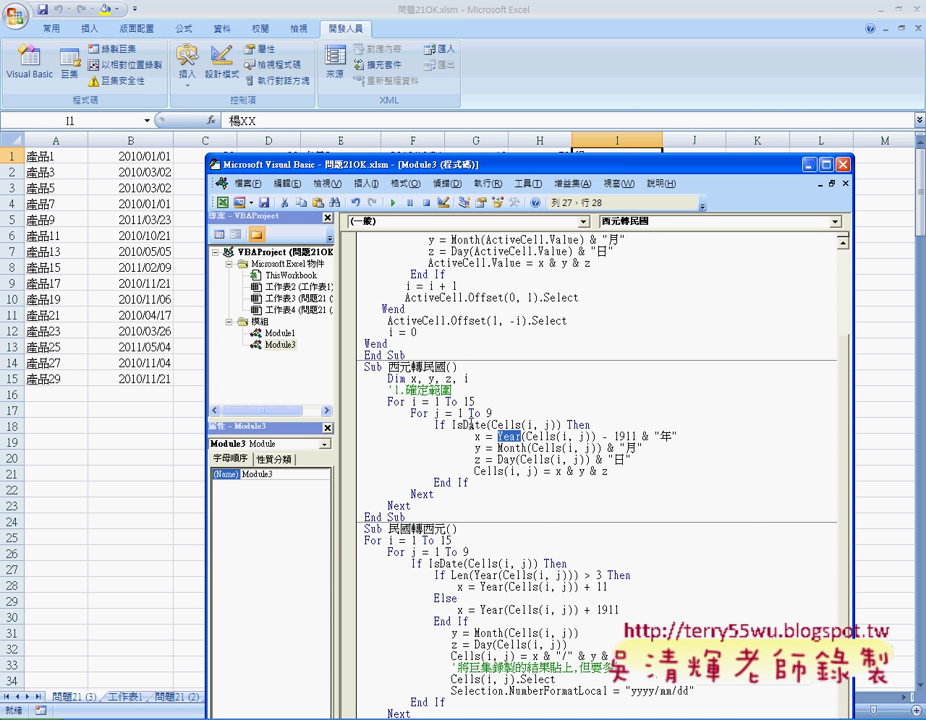
pyautogui.moveTo(527, 436); pyautogui.dragTo(559, 437)
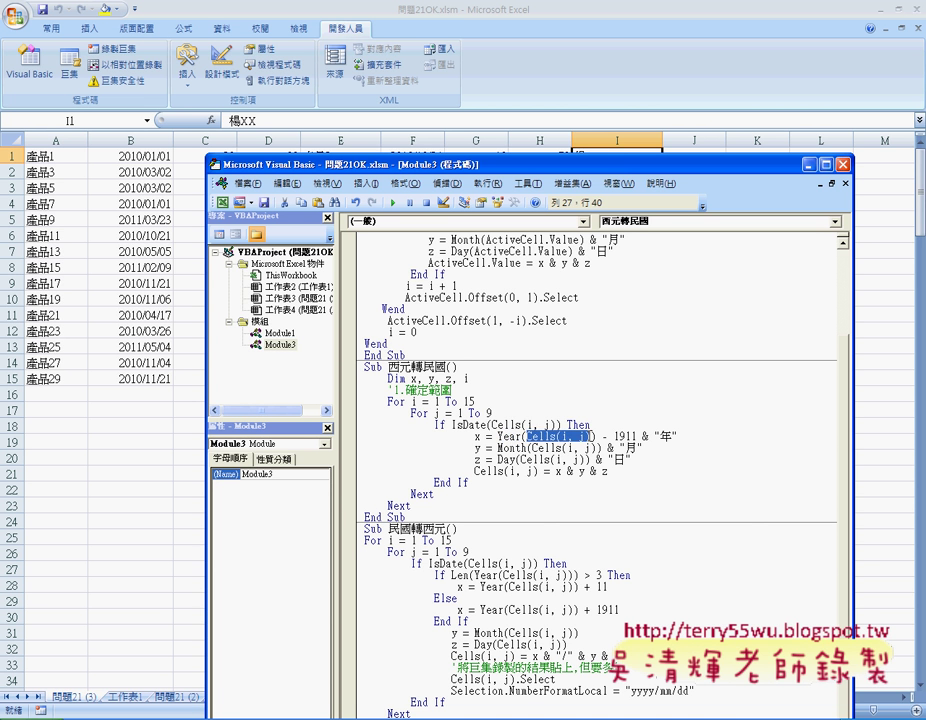
pyautogui.keyDown('shift'); pyautogui.click(497, 437); pyautogui.keyUp('shift')
pyautogui.hotkey('shift', 'Right')
pyautogui.click(617, 437)
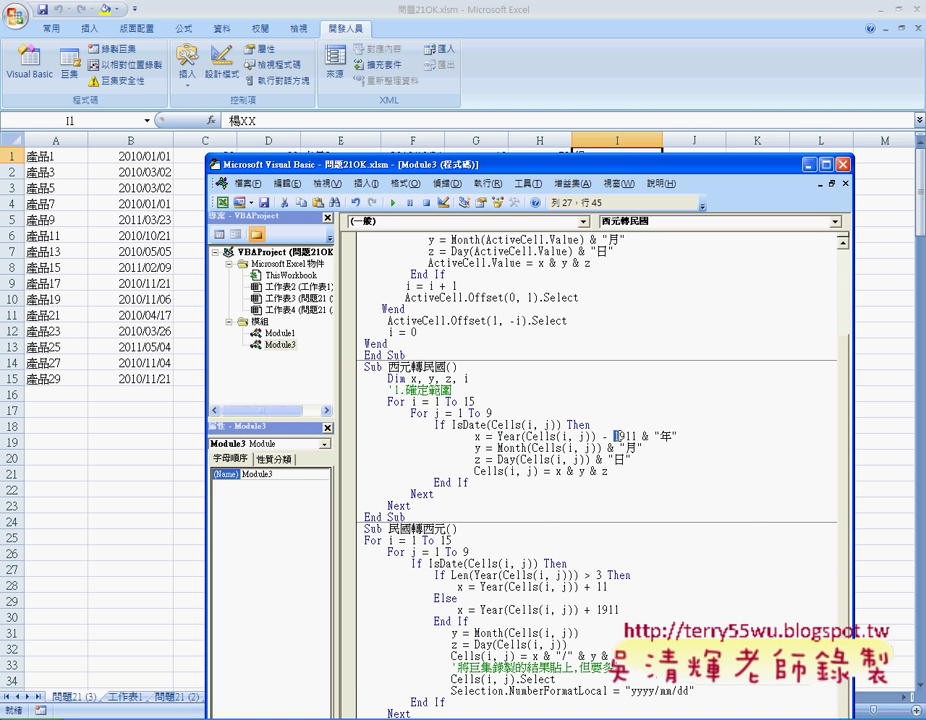
pyautogui.moveTo(617, 437); pyautogui.dragTo(672, 440)
pyautogui.click(530, 448)
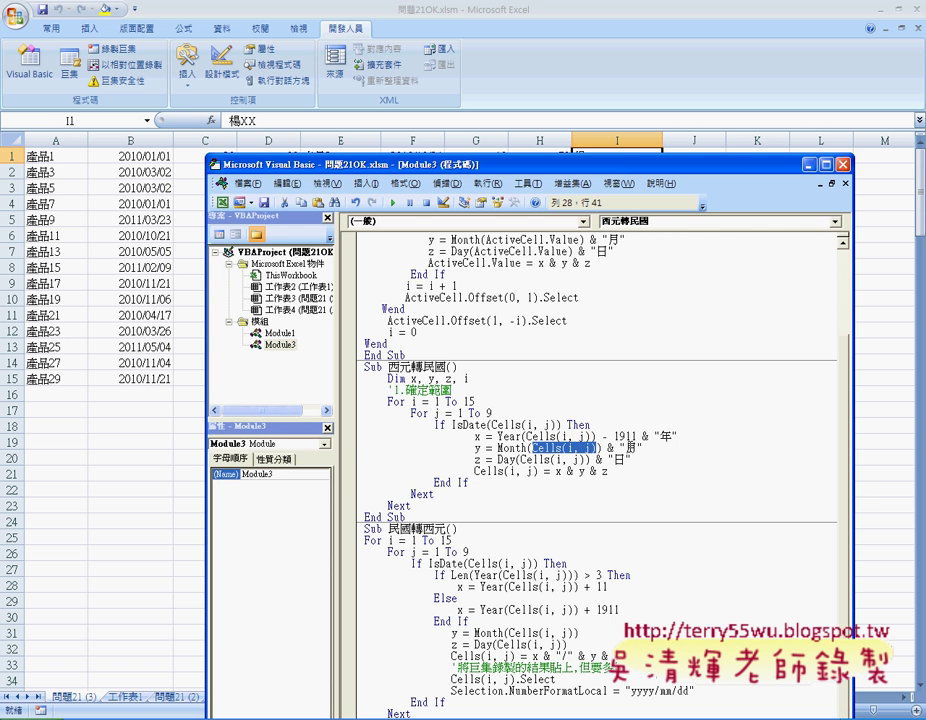
pyautogui.moveTo(631, 448); pyautogui.dragTo(641, 448)
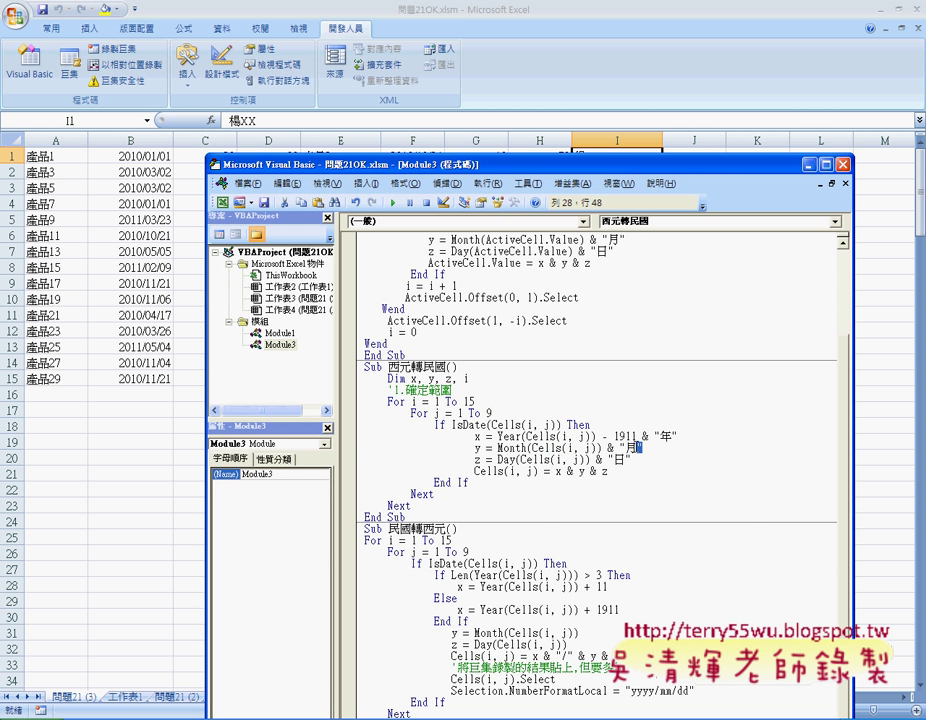
pyautogui.doubleClick(510, 459)
pyautogui.moveTo(520, 459); pyautogui.dragTo(560, 459)
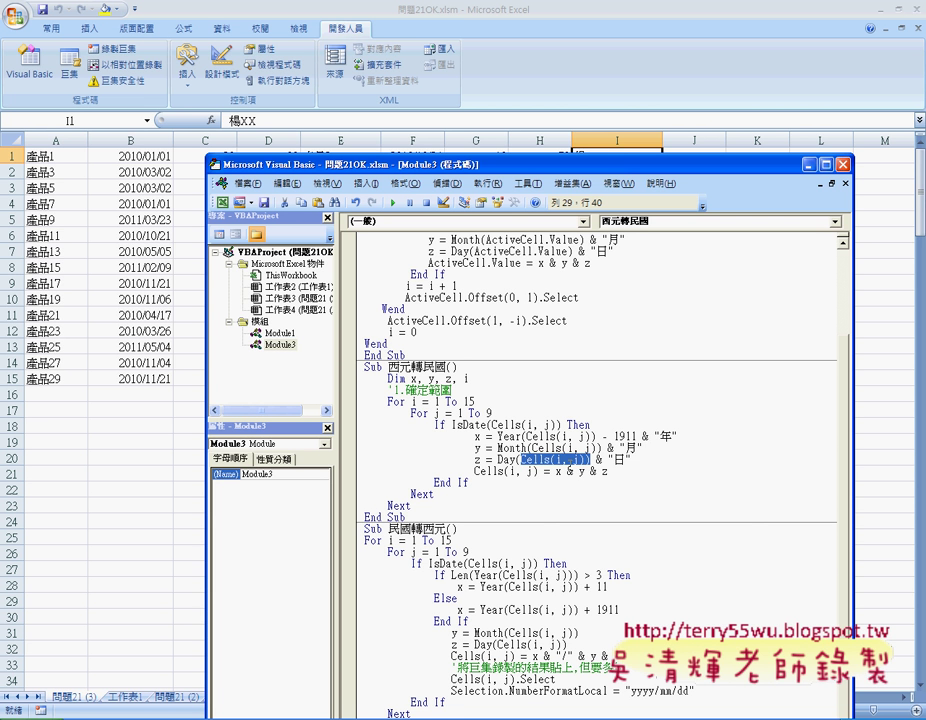
pyautogui.moveTo(538, 470); pyautogui.dragTo(474, 470)
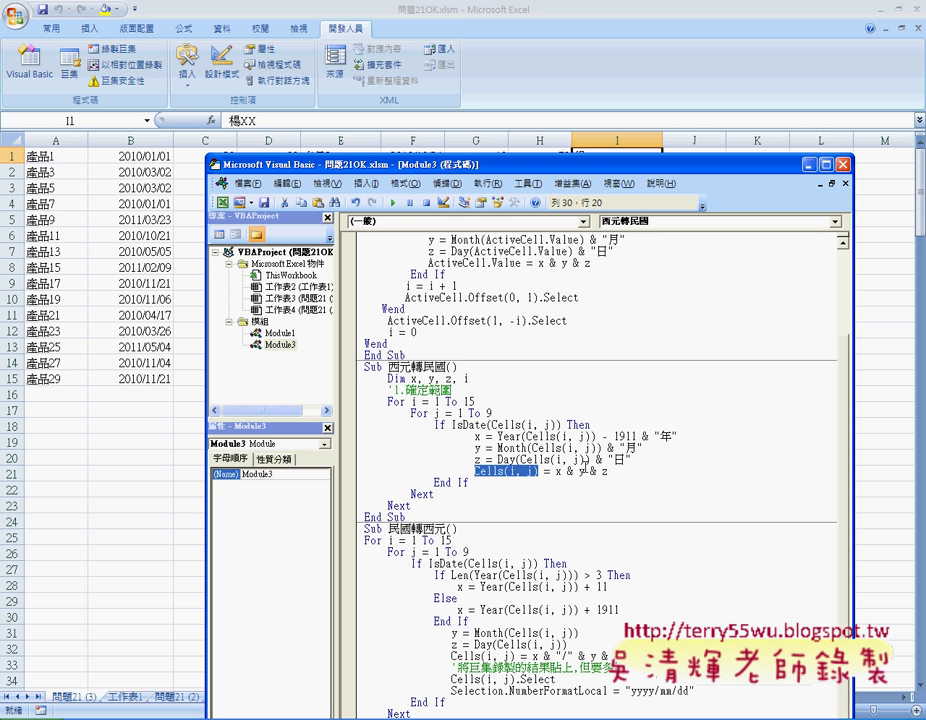
pyautogui.hotkey('ctrl', 'space')
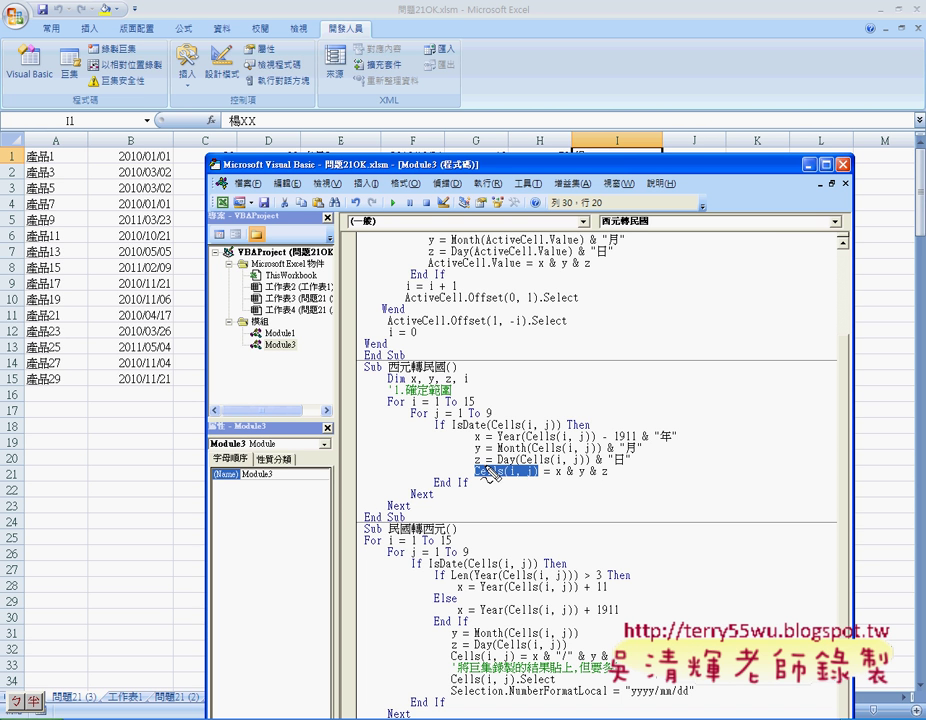
pyautogui.moveTo(477, 466)
pyautogui.mouseDown()
pyautogui.moveTo(476, 430)
pyautogui.moveTo(487, 466)
pyautogui.mouseUp()
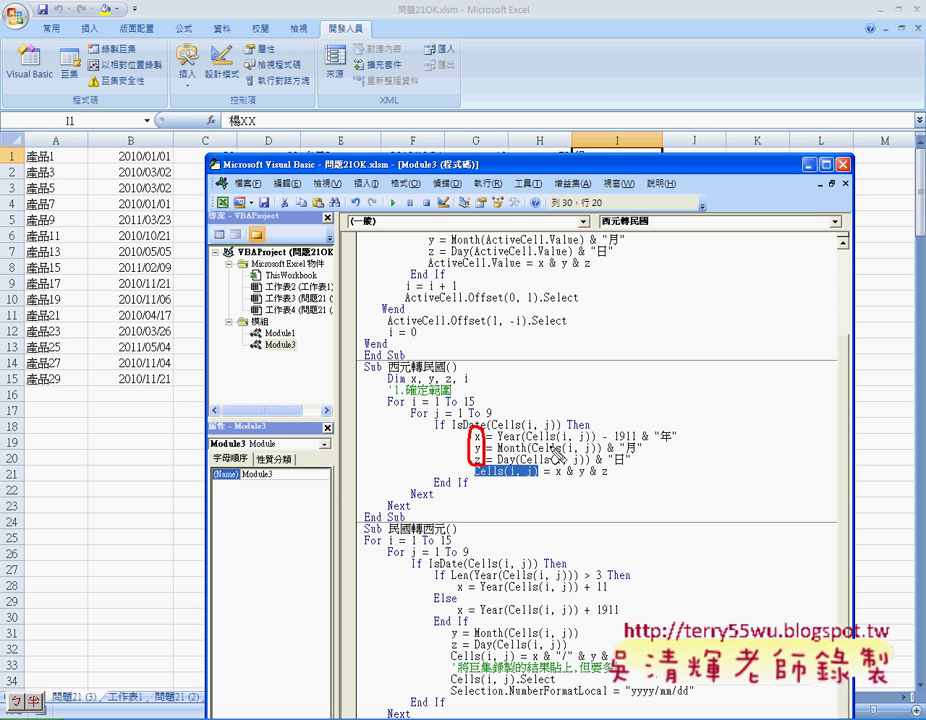
pyautogui.moveTo(657, 444); pyautogui.dragTo(675, 443)
pyautogui.moveTo(617, 456)
pyautogui.mouseDown()
pyautogui.moveTo(630, 456)
pyautogui.moveTo(625, 466)
pyautogui.mouseUp()
pyautogui.moveTo(555, 476)
pyautogui.mouseDown()
pyautogui.moveTo(607, 476)
pyautogui.moveTo(535, 505)
pyautogui.moveTo(515, 484)
pyautogui.mouseUp()
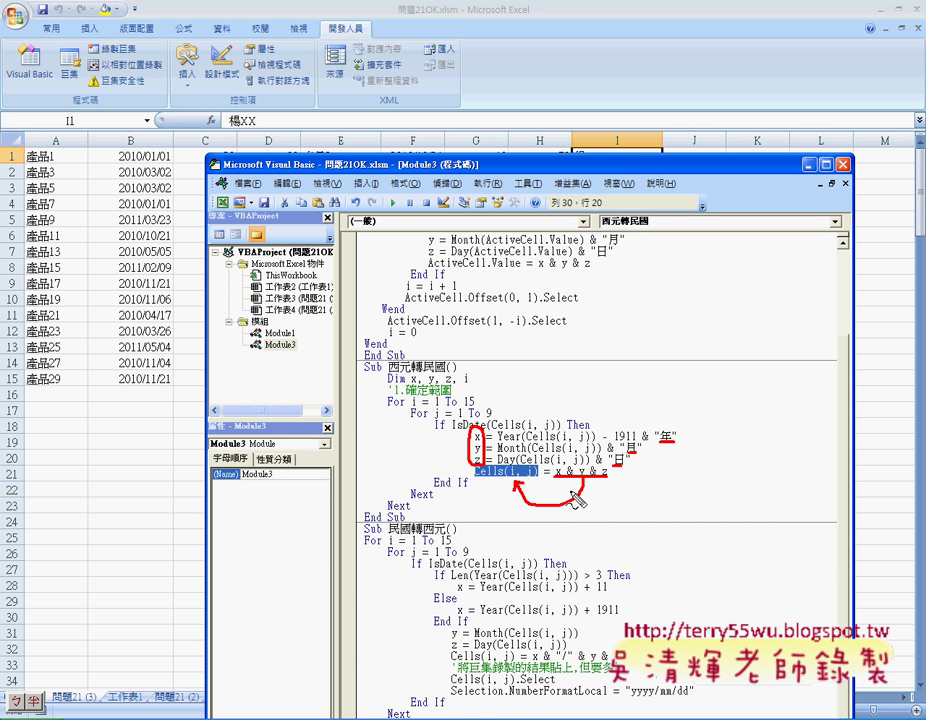
pyautogui.moveTo(545, 468); pyautogui.dragTo(537, 484)
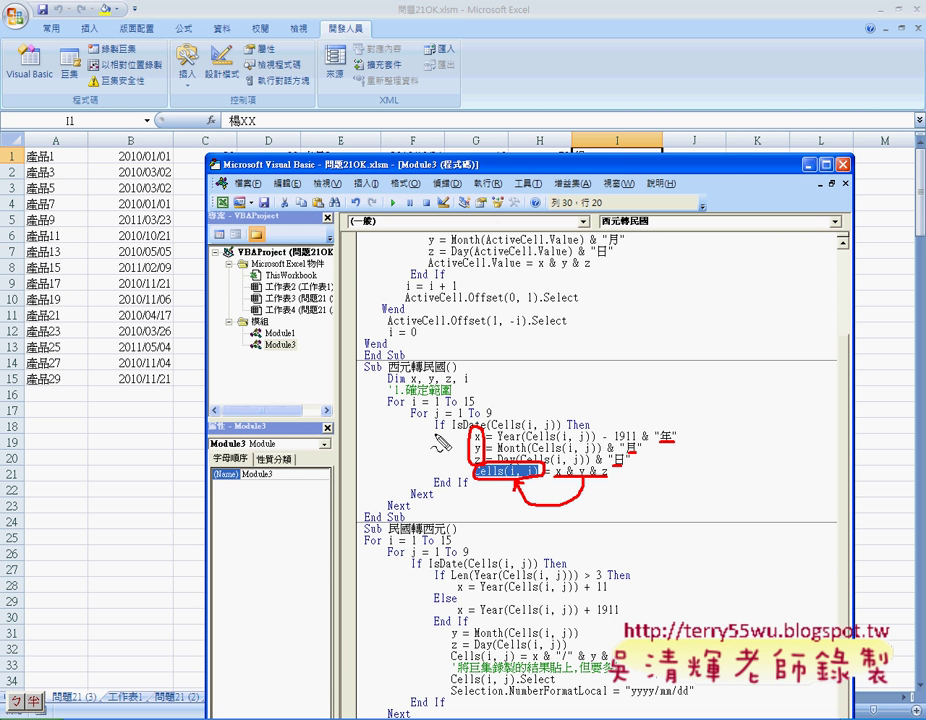
pyautogui.moveTo(442, 420)
pyautogui.mouseDown()
pyautogui.moveTo(436, 433)
pyautogui.moveTo(449, 434)
pyautogui.mouseUp()
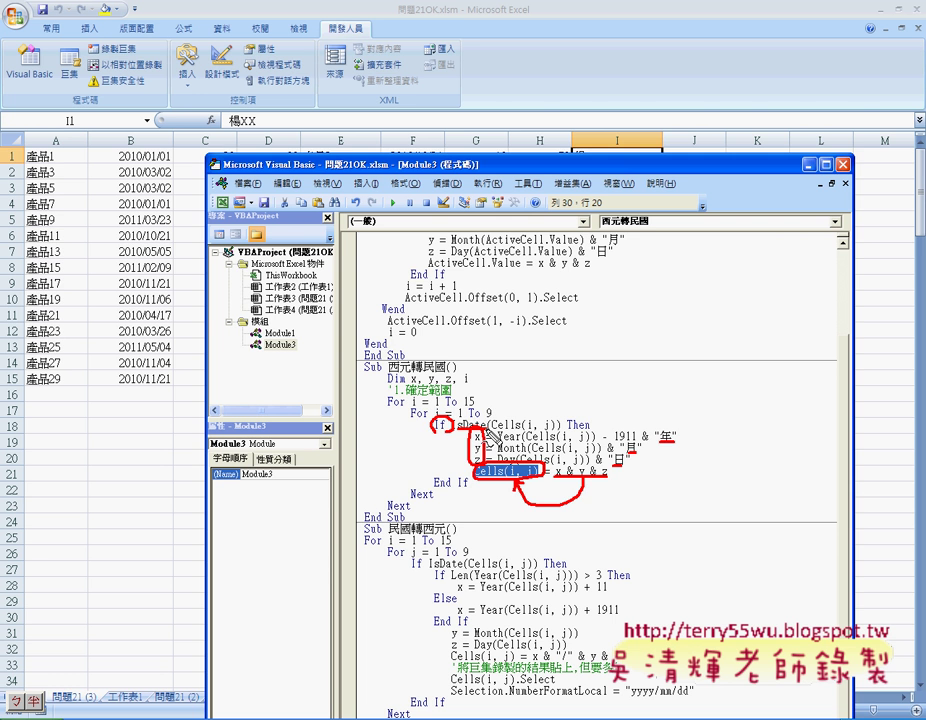
pyautogui.press('Escape')
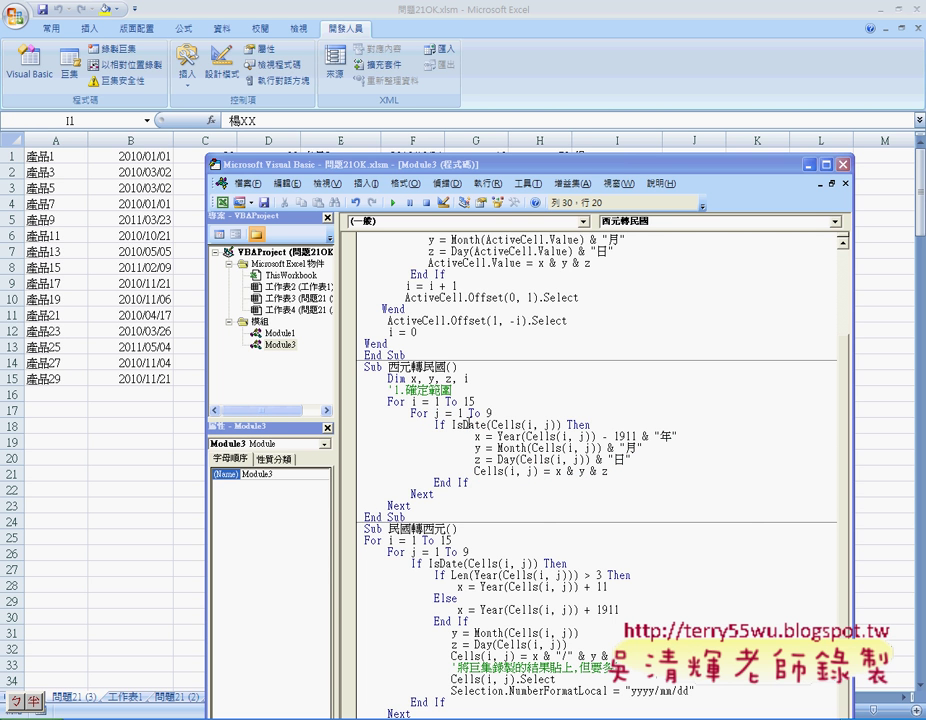
# - Point out the IsDate check, its End If line, and the outer loop line
pyautogui.click(474, 425)
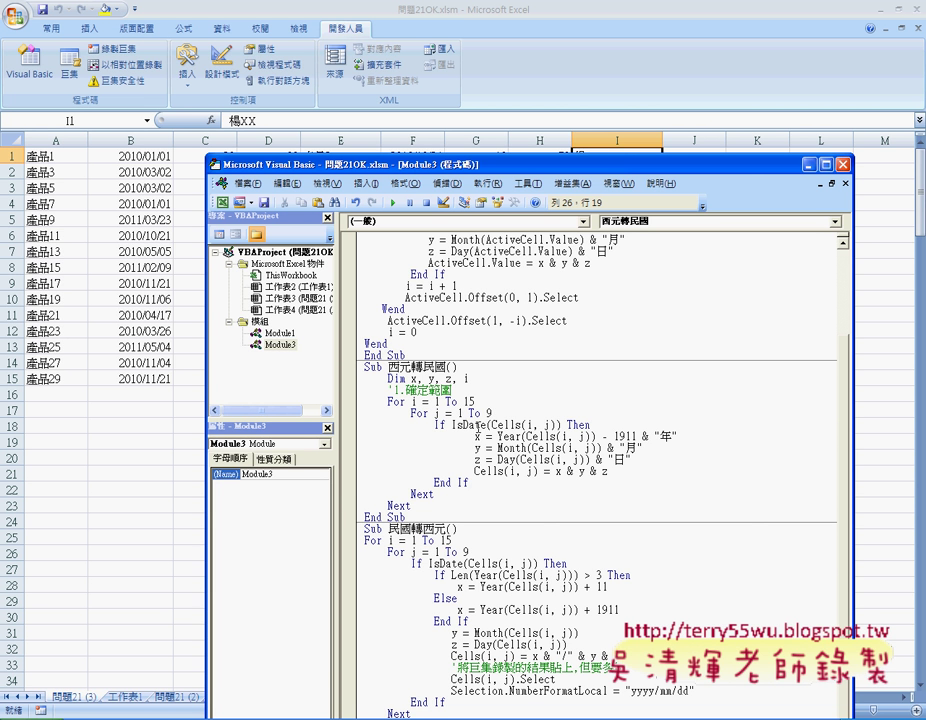
pyautogui.click(471, 482)
pyautogui.moveTo(471, 482); pyautogui.dragTo(433, 481)
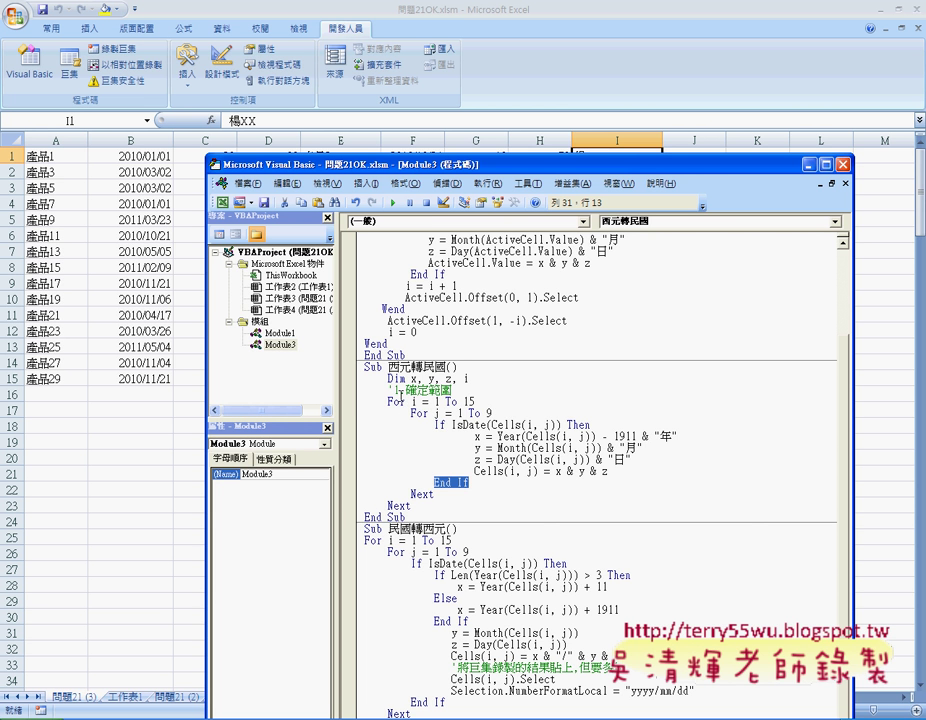
pyautogui.moveTo(384, 398); pyautogui.dragTo(465, 400)
# - Add the indented comment '2.判斷是否為日期格式 on a new line after For j = 1 To 9
pyautogui.click(503, 412)
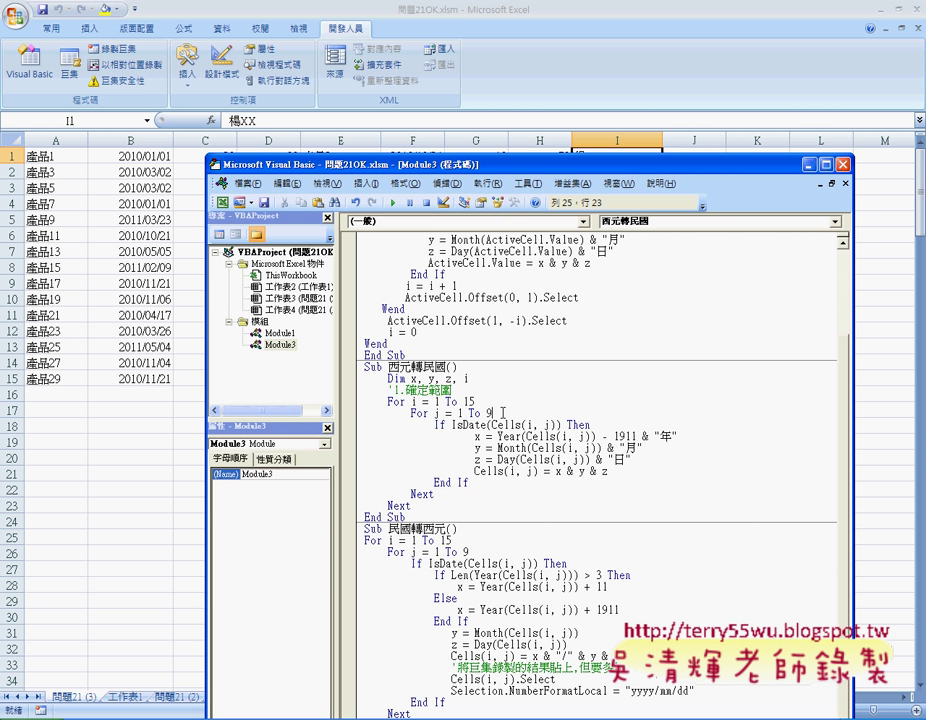
pyautogui.press('Return')
pyautogui.press('Tab')
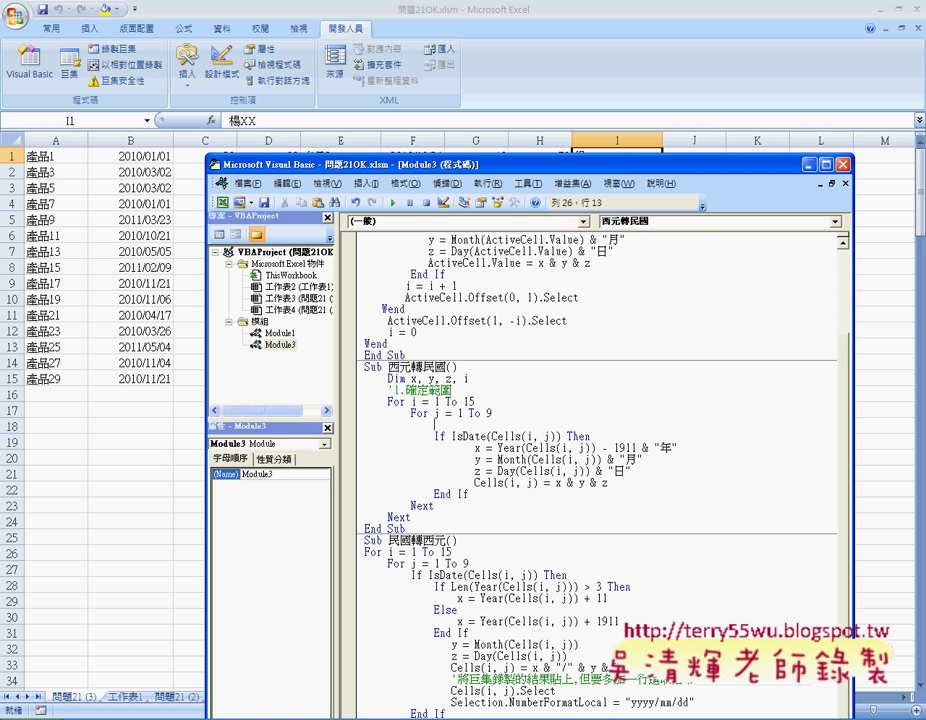
pyautogui.hotkey('ctrl', 'j')
pyautogui.write("'2.")
pyautogui.write('p')
pyautogui.press('BackSpace')
pyautogui.write('判')
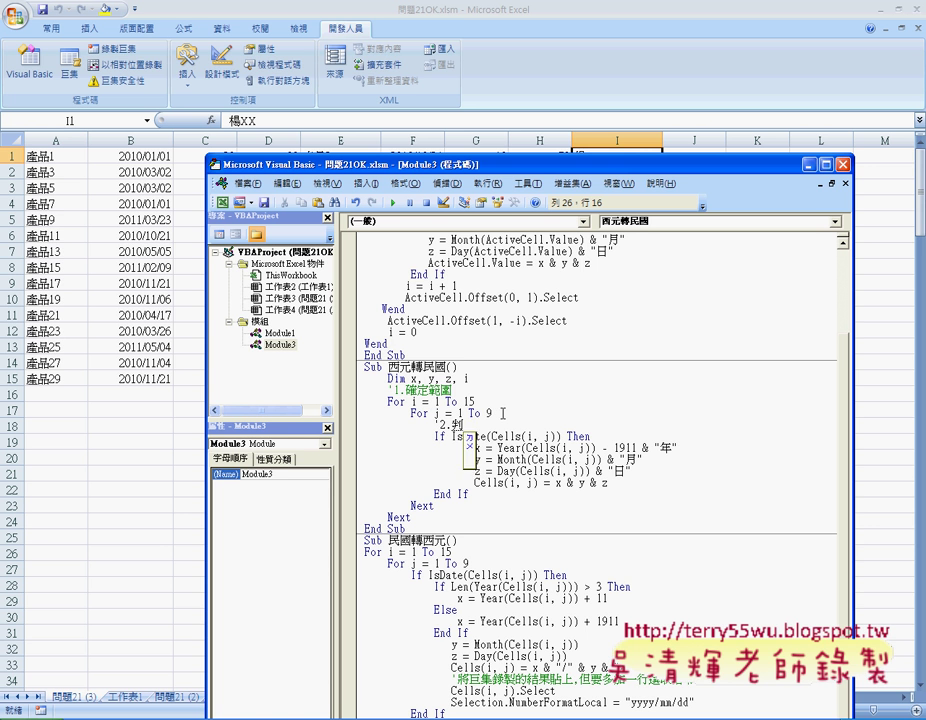
pyautogui.write('斷是')
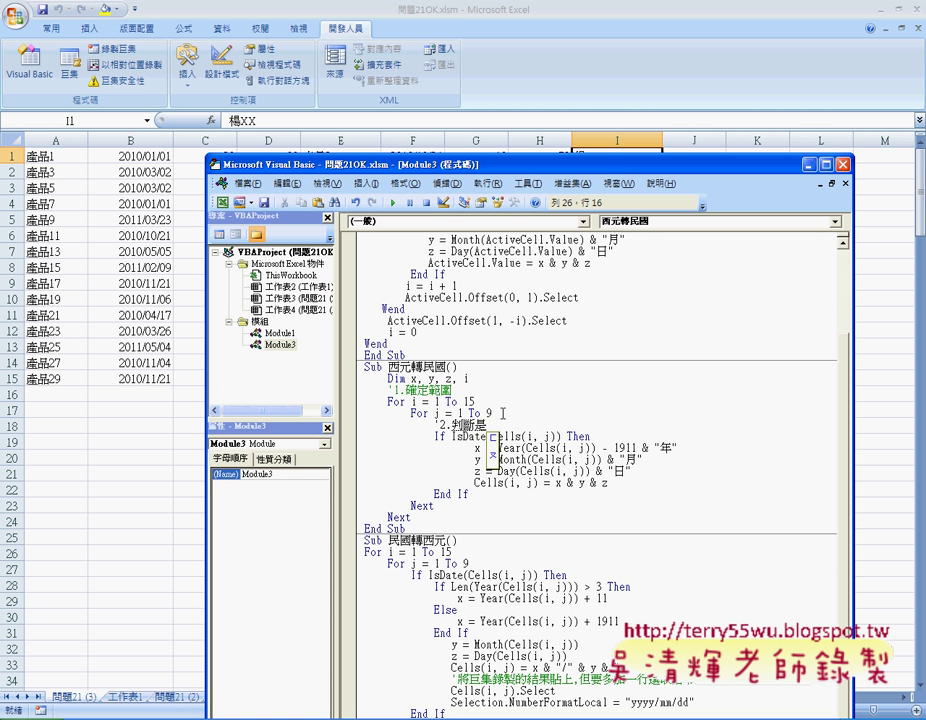
pyautogui.write('否為日期')
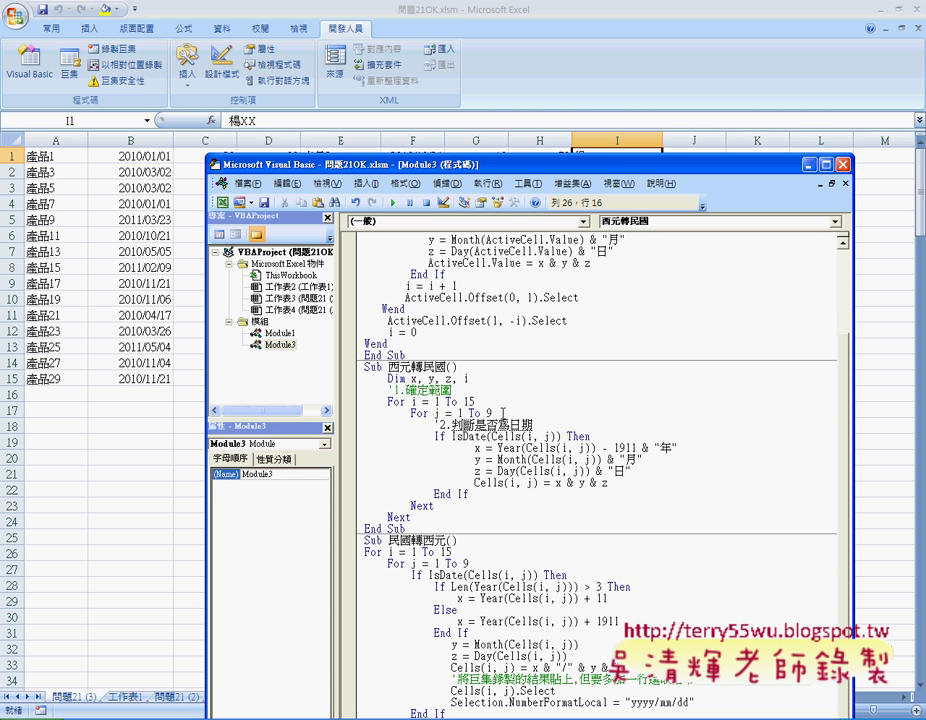
pyautogui.write('格式')
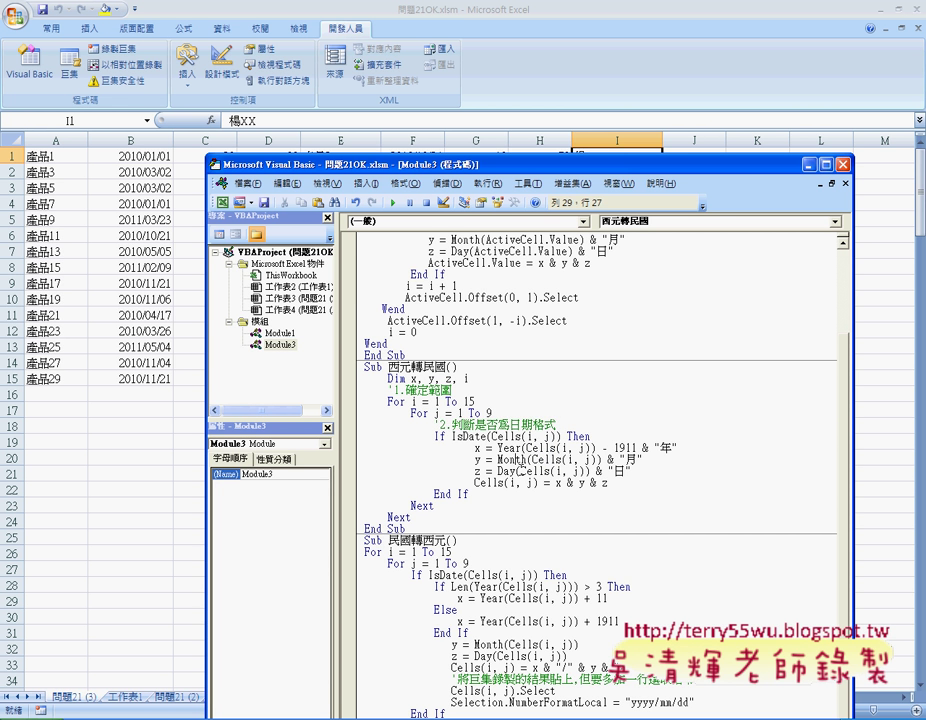
pyautogui.click(512, 459)
# - Uncover the sheet and step through 西元轉民國 with F8 up to the first date check
pyautogui.moveTo(474, 166)
pyautogui.mouseDown()
pyautogui.moveTo(470, 310)
pyautogui.moveTo(480, 194)
pyautogui.mouseUp()
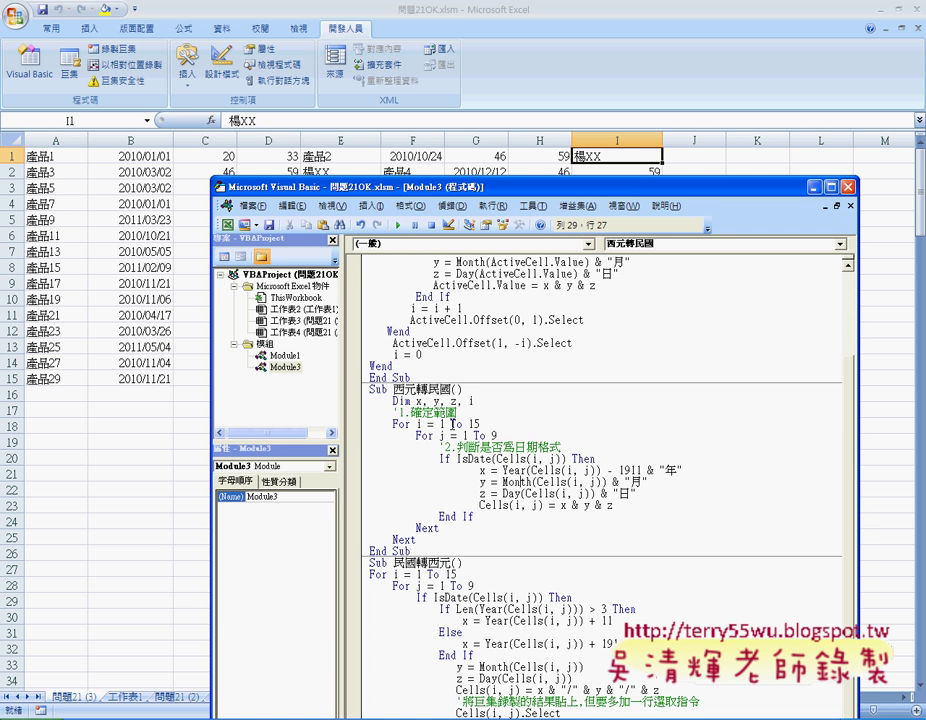
pyautogui.click(470, 389)
pyautogui.click(502, 438)
pyautogui.press('F8')
pyautogui.press('F8')
pyautogui.press('F8')
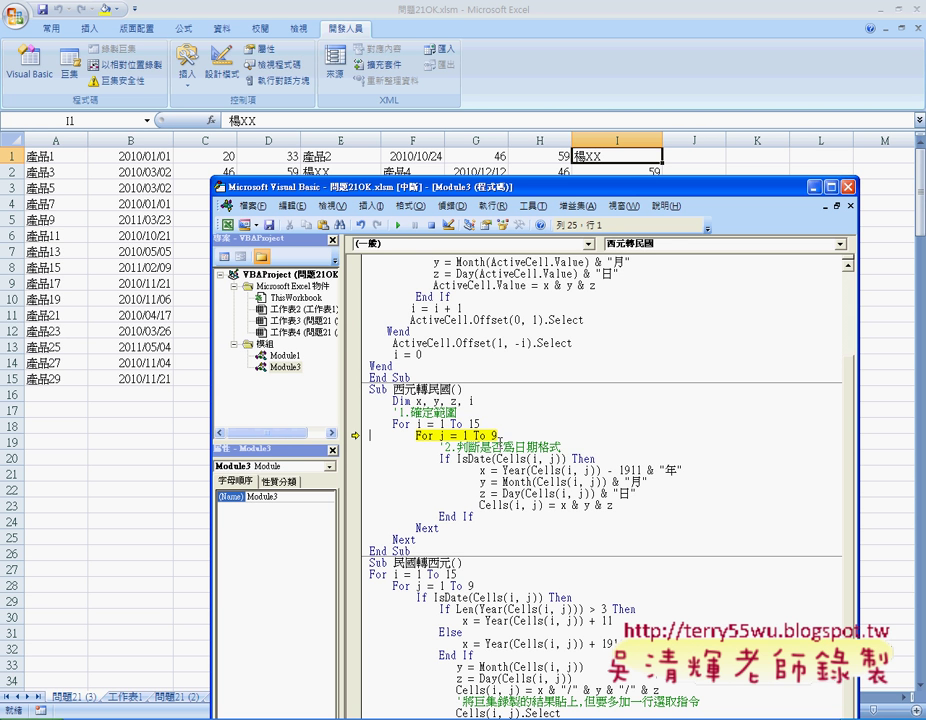
pyautogui.press('F8')
pyautogui.press('F8')
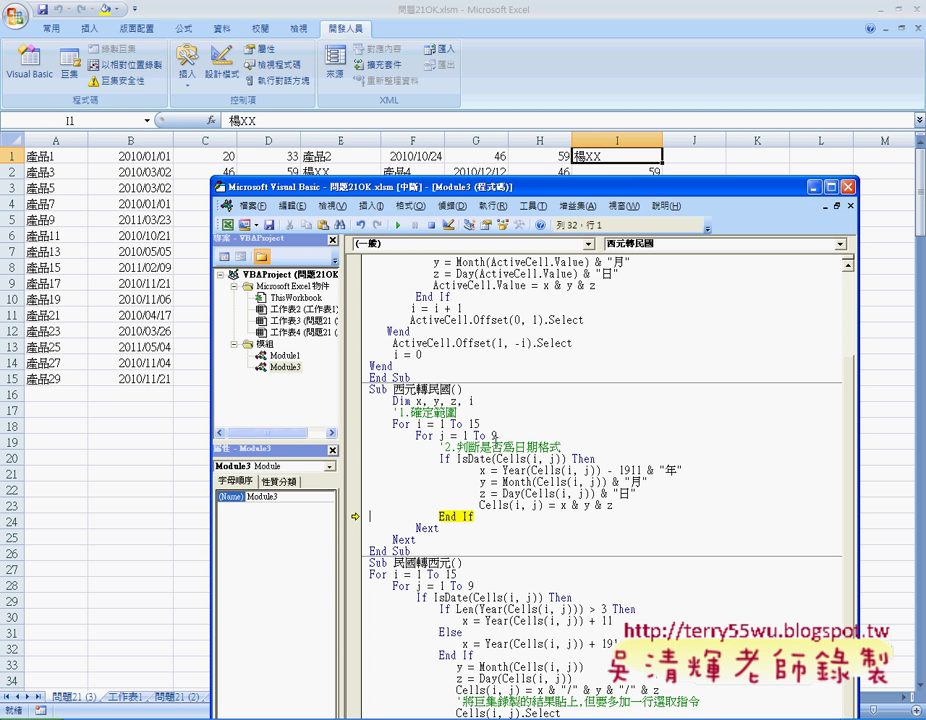
pyautogui.moveTo(495, 505)
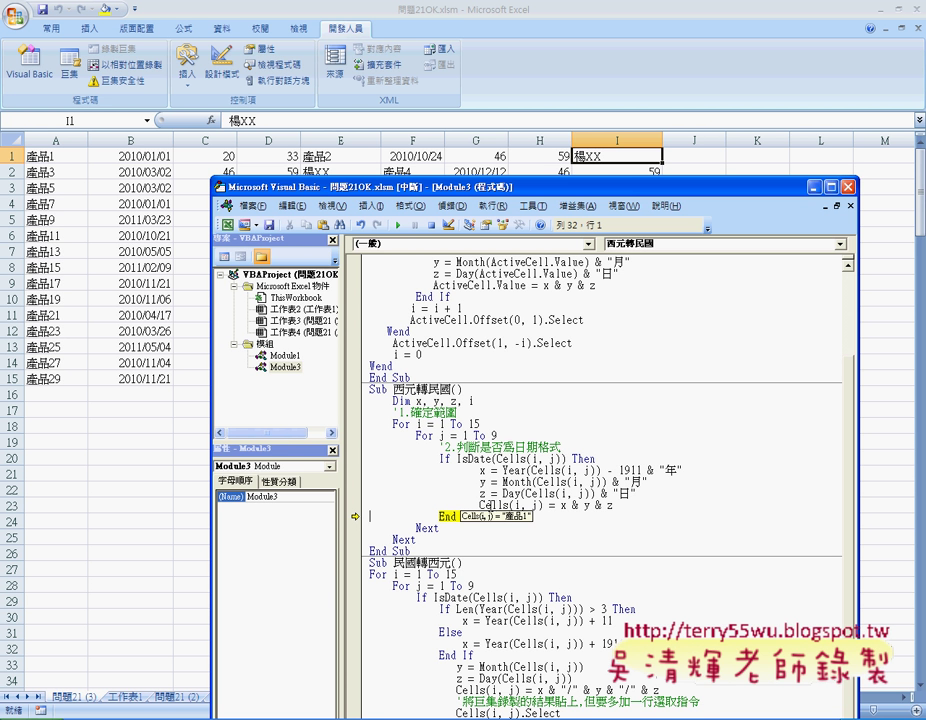
pyautogui.press('F8')
pyautogui.press('F8')
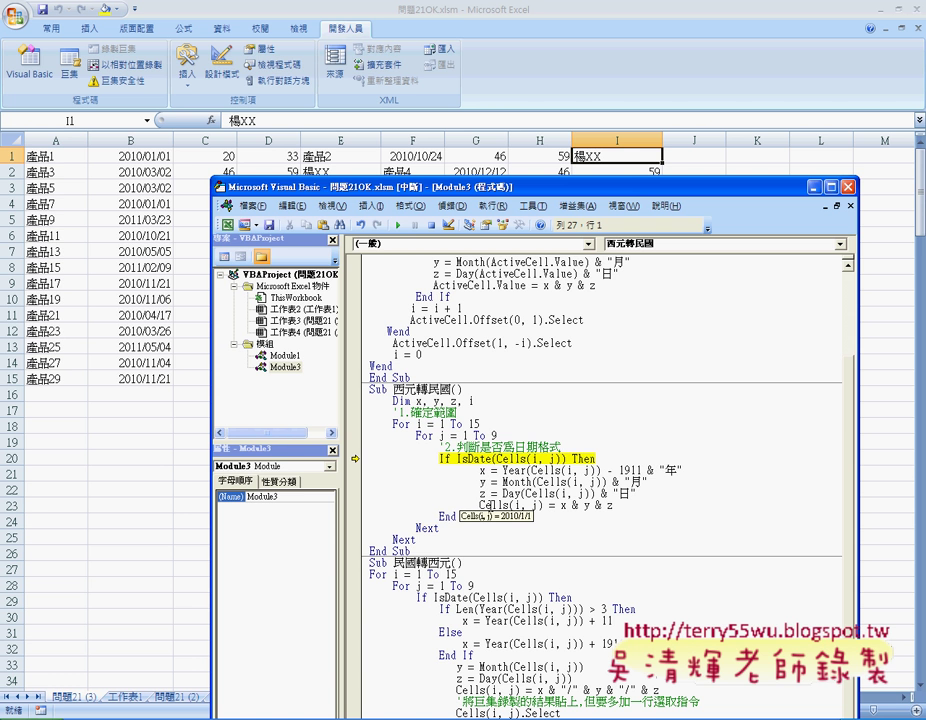
pyautogui.press('F8')
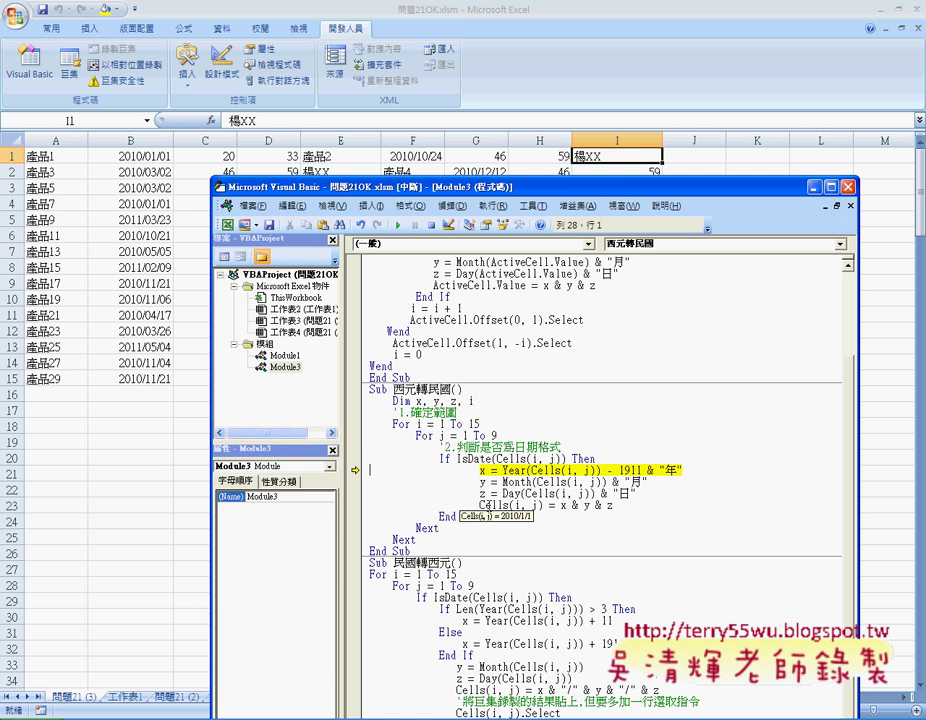
# - Keep stepping until B1 shows its ROC date, then run the rest of the macro
pyautogui.press('F8')
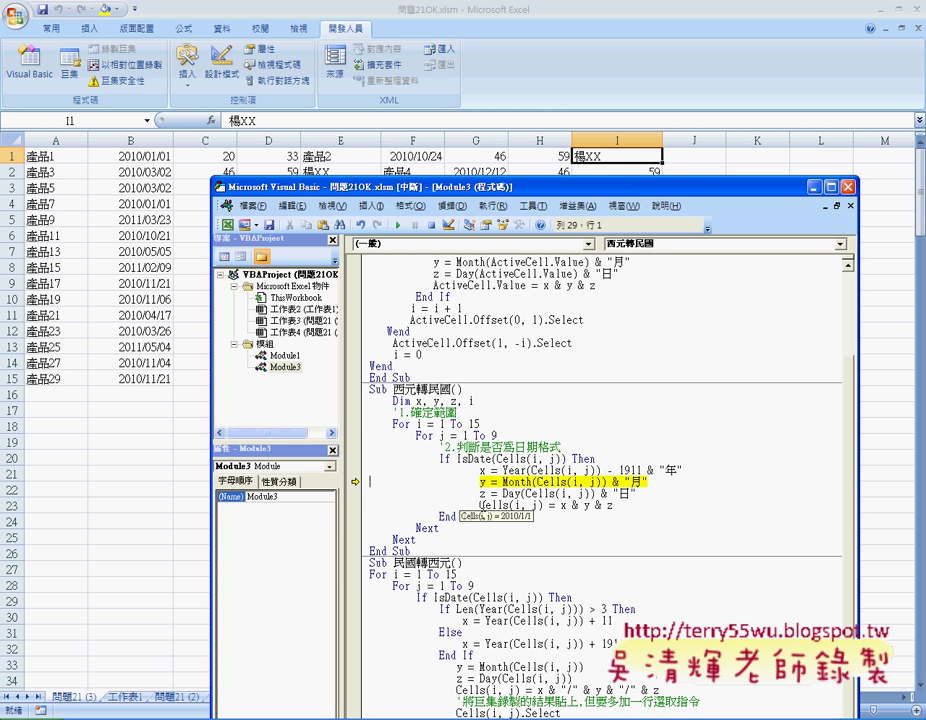
pyautogui.press('F8')
pyautogui.press('F8')
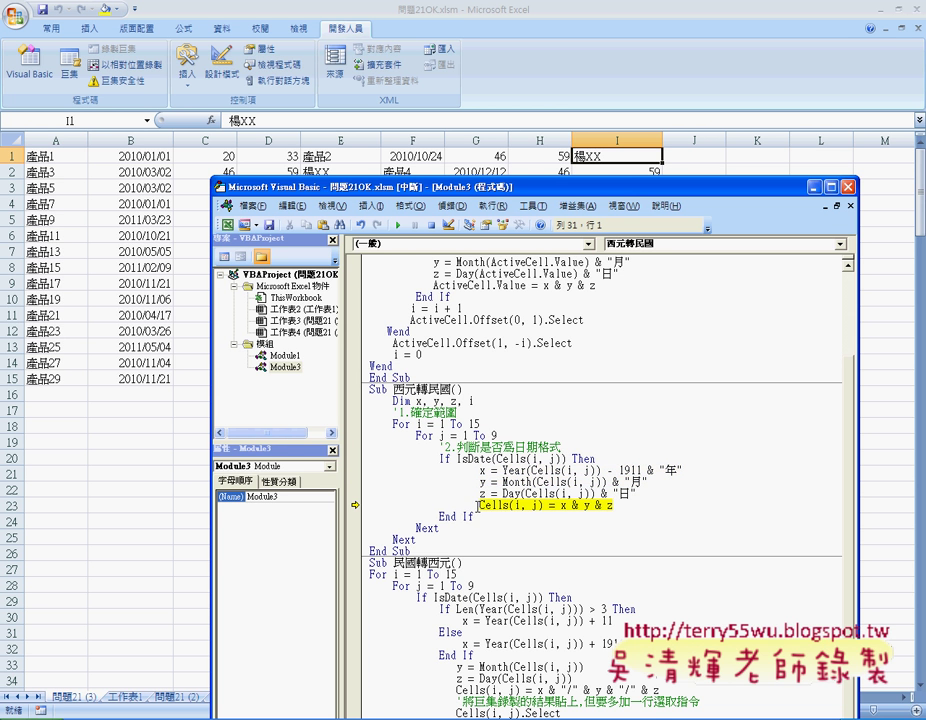
pyautogui.moveTo(482, 470)
pyautogui.press('F8')
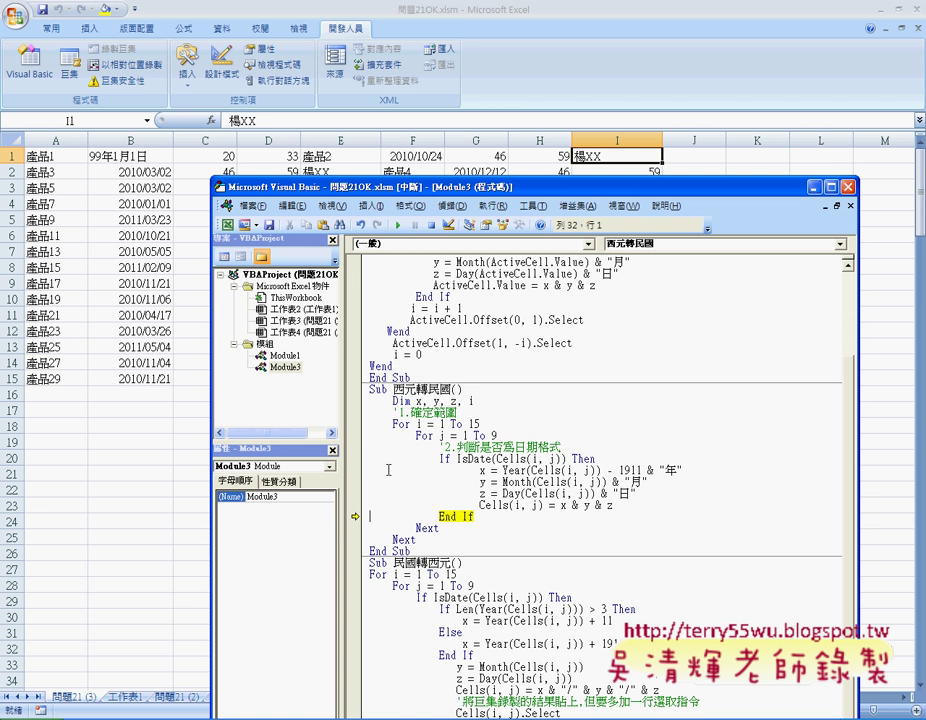
pyautogui.press('F8')
pyautogui.press('F8')
pyautogui.press('F8')
pyautogui.click(397, 226)
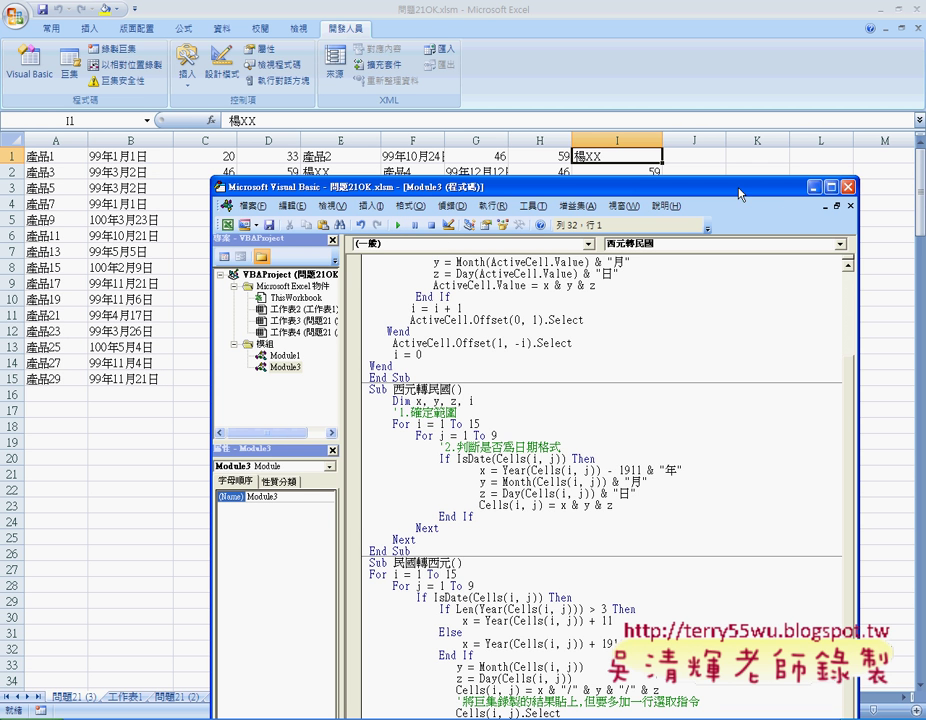
pyautogui.moveTo(737, 195); pyautogui.dragTo(757, 452)
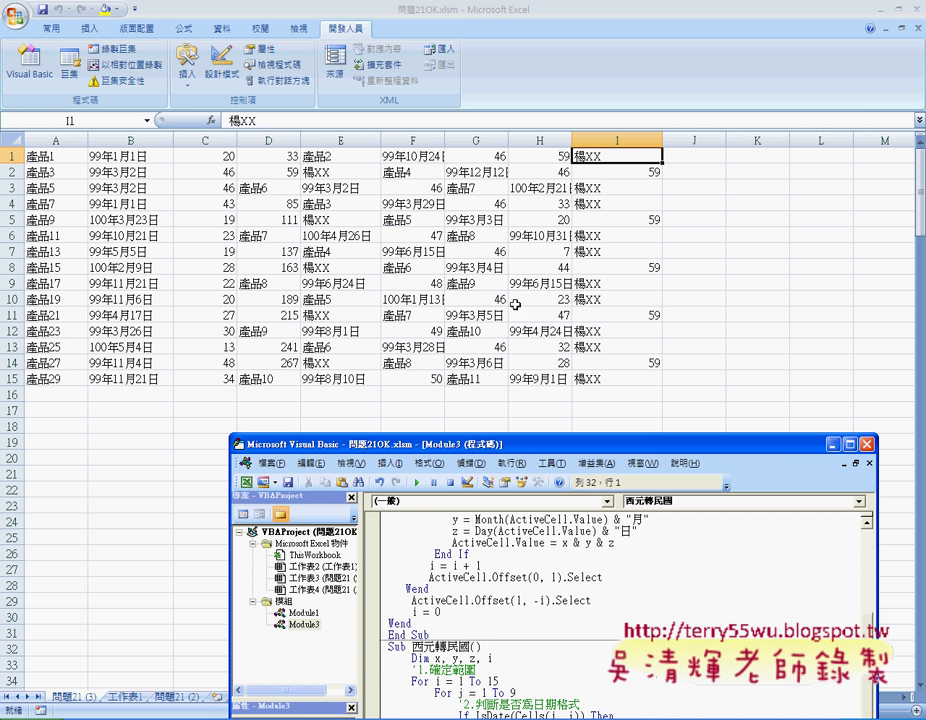
pyautogui.moveTo(520, 449); pyautogui.dragTo(501, 120)
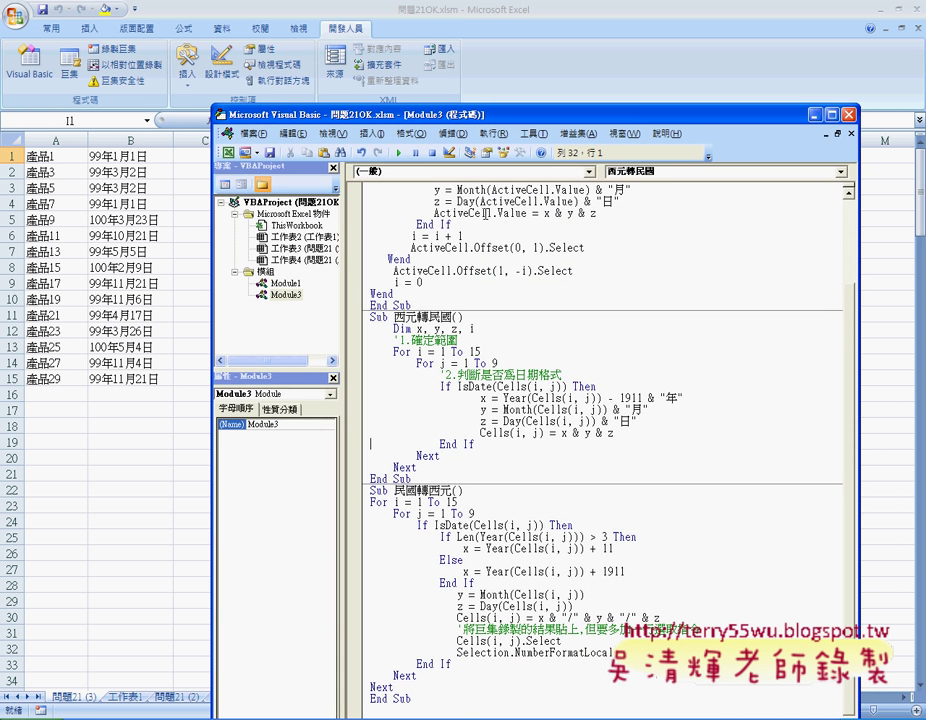
pyautogui.moveTo(384, 478); pyautogui.dragTo(369, 316)
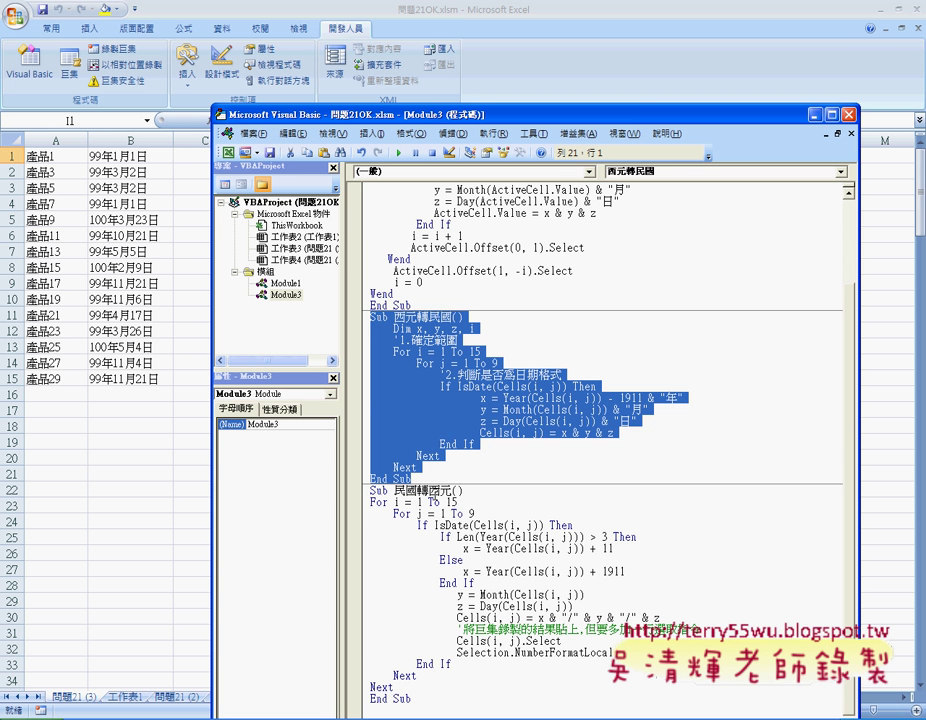
# - Indent the 民國轉西元 body, then highlight its loop limits 15 and 9 and the date check
pyautogui.moveTo(370, 502)
pyautogui.mouseDown()
pyautogui.moveTo(487, 652)
pyautogui.moveTo(463, 687)
pyautogui.mouseUp()
pyautogui.press('Tab')
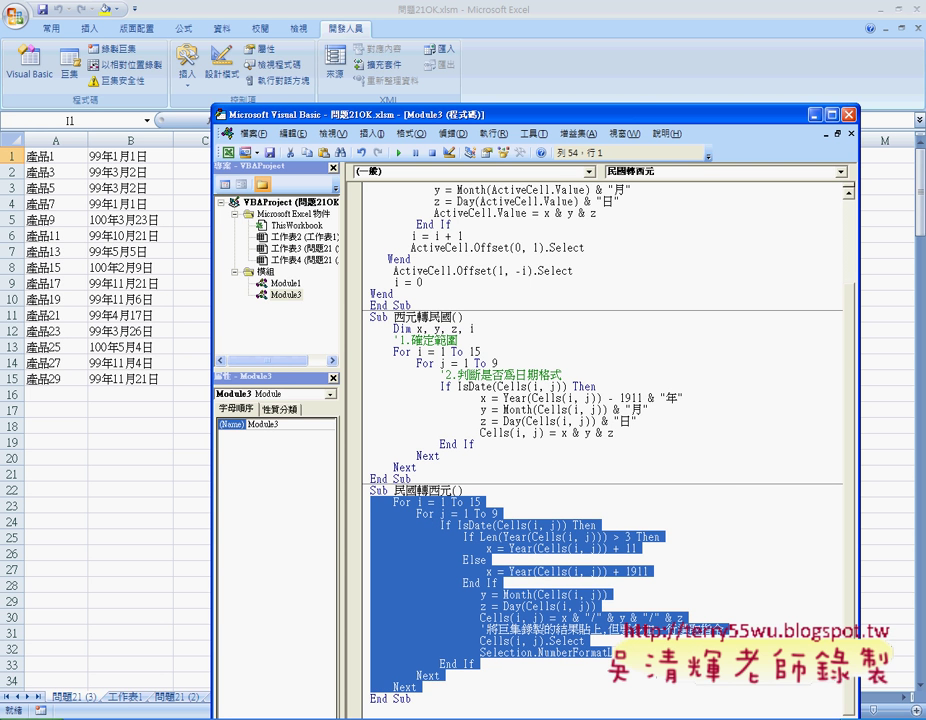
pyautogui.click(441, 502)
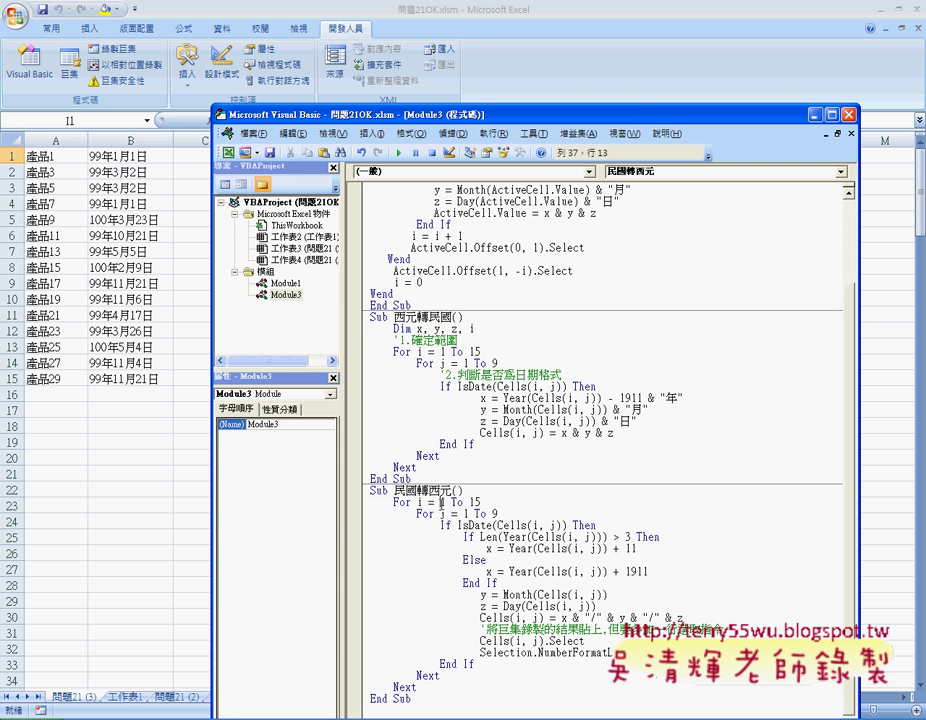
pyautogui.doubleClick(475, 502)
pyautogui.doubleClick(452, 514)
pyautogui.doubleClick(496, 514)
pyautogui.moveTo(441, 525)
pyautogui.mouseDown()
pyautogui.moveTo(597, 525)
pyautogui.moveTo(686, 619)
pyautogui.moveTo(612, 652)
pyautogui.moveTo(475, 664)
pyautogui.mouseUp()
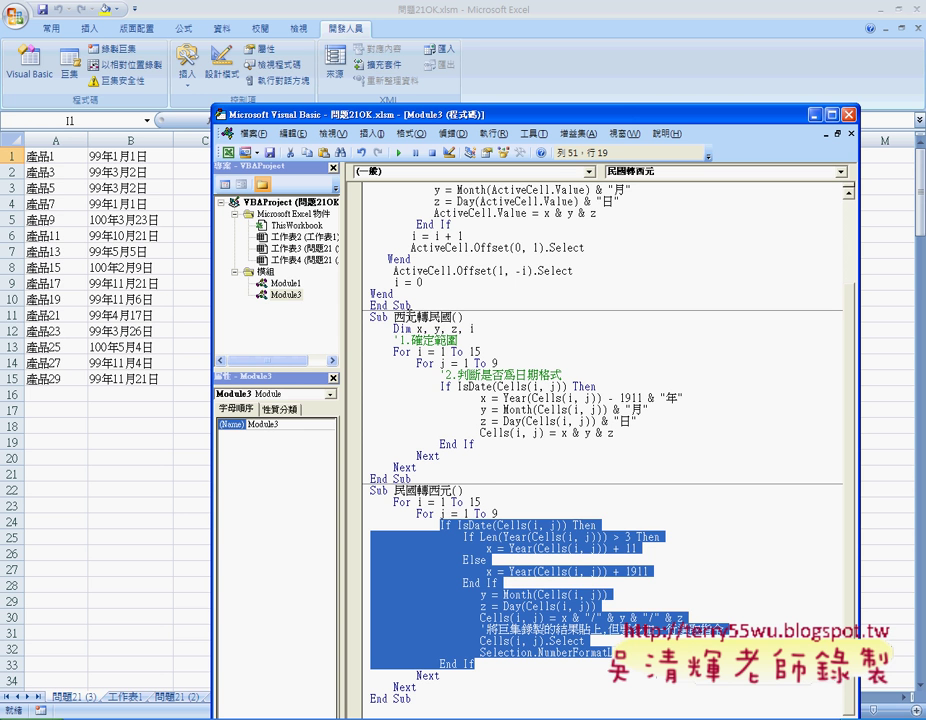
pyautogui.moveTo(392, 316); pyautogui.dragTo(450, 315)
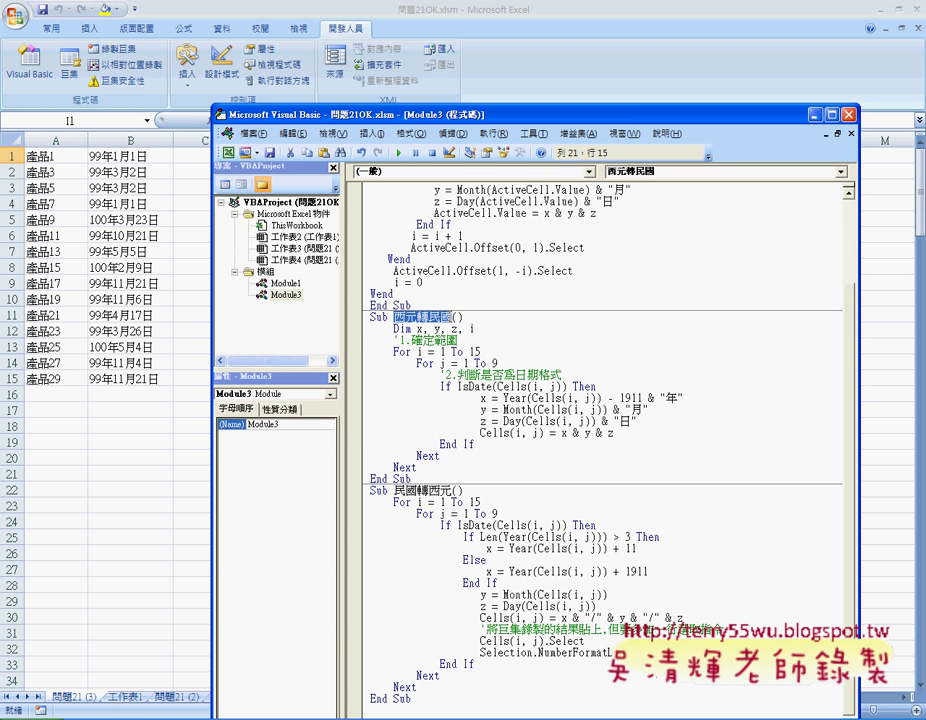